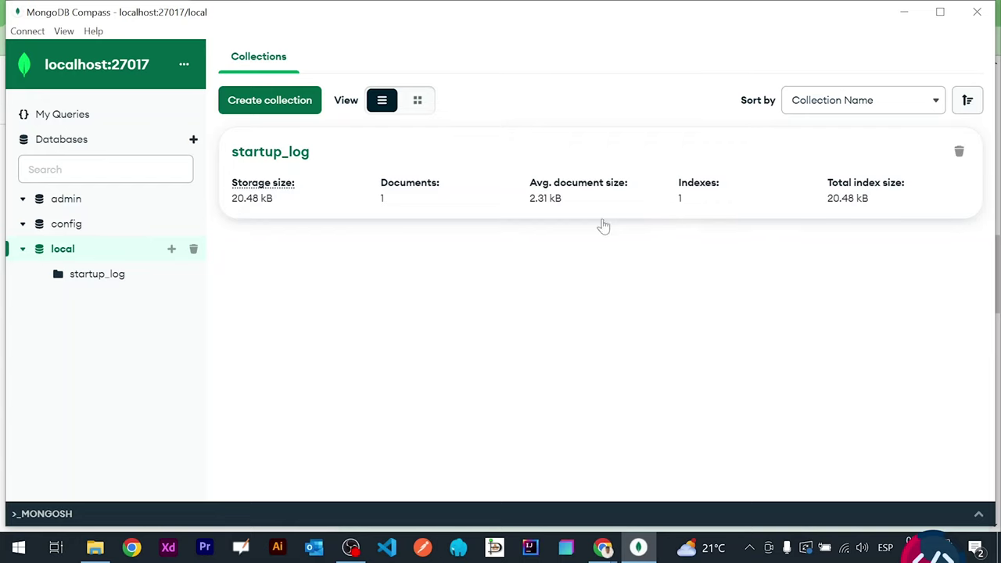
Close MongoDB Compass and locate the MongoDB folder in Archivos de programa on drive C: using File Explorer.
click(976, 14)
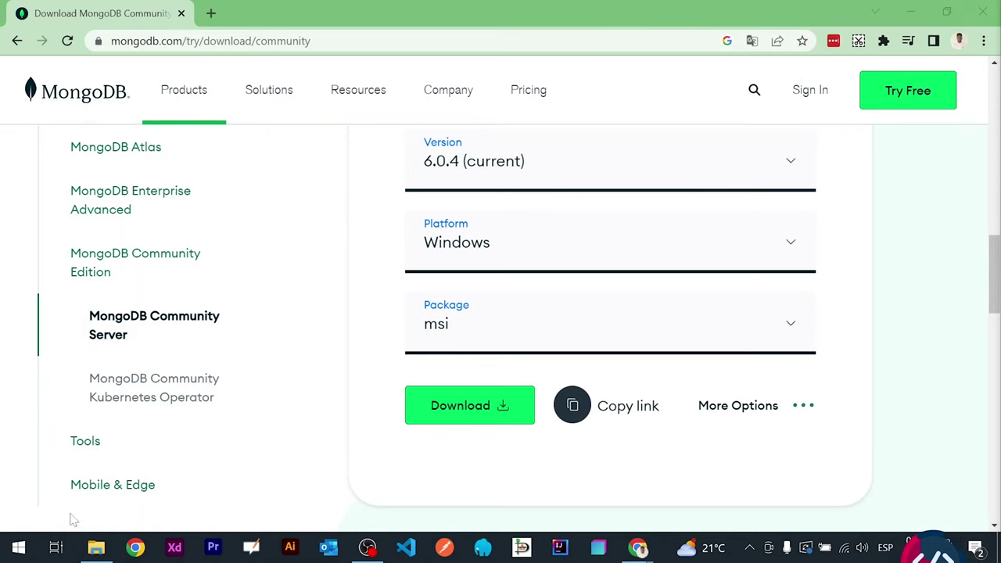
click(23, 550)
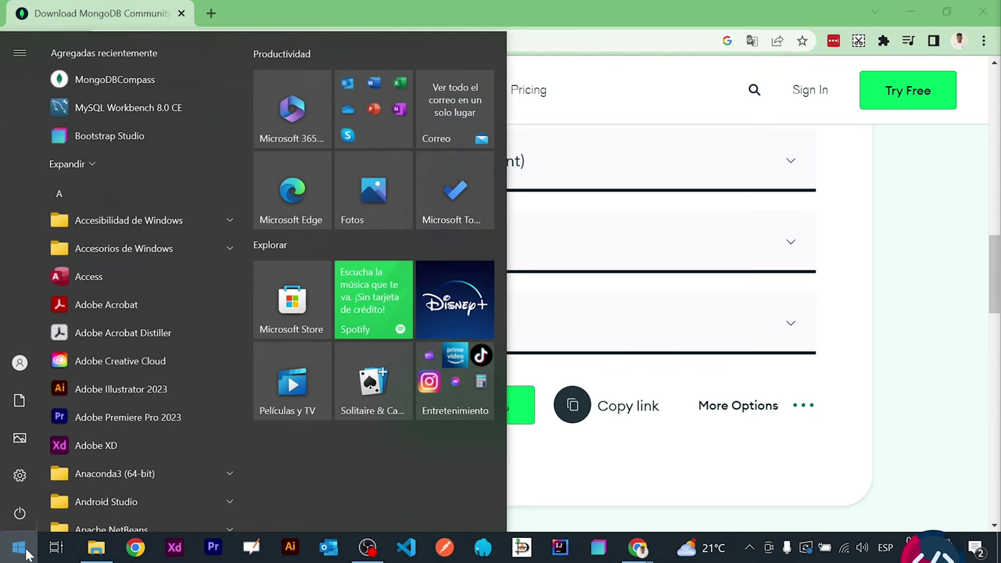
click(96, 547)
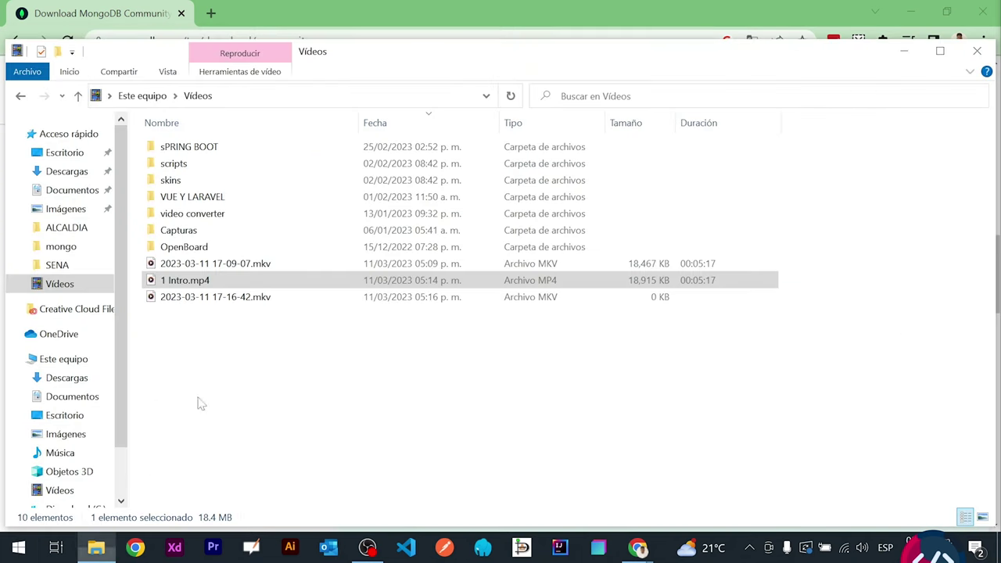
click(62, 363)
double_click(278, 267)
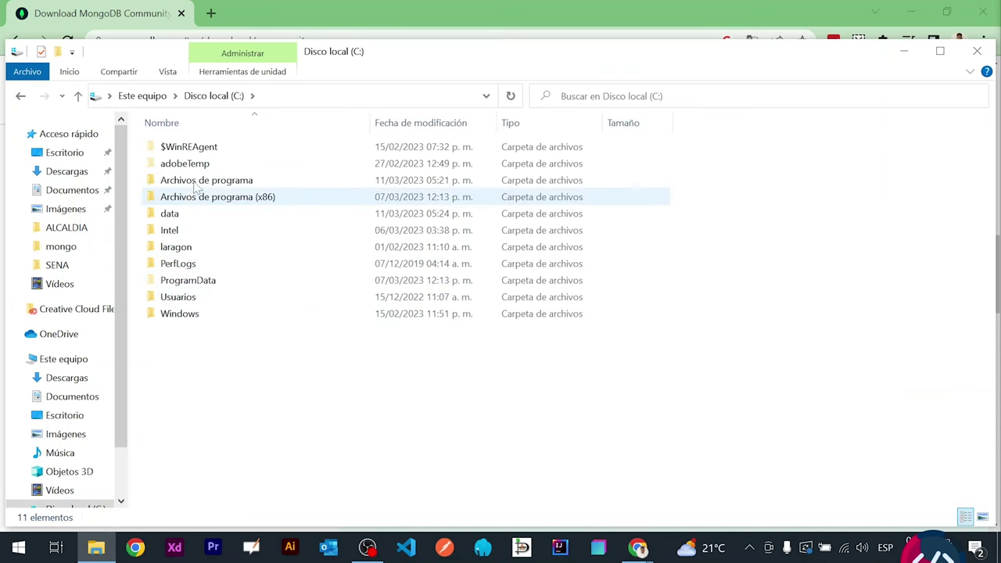
double_click(202, 181)
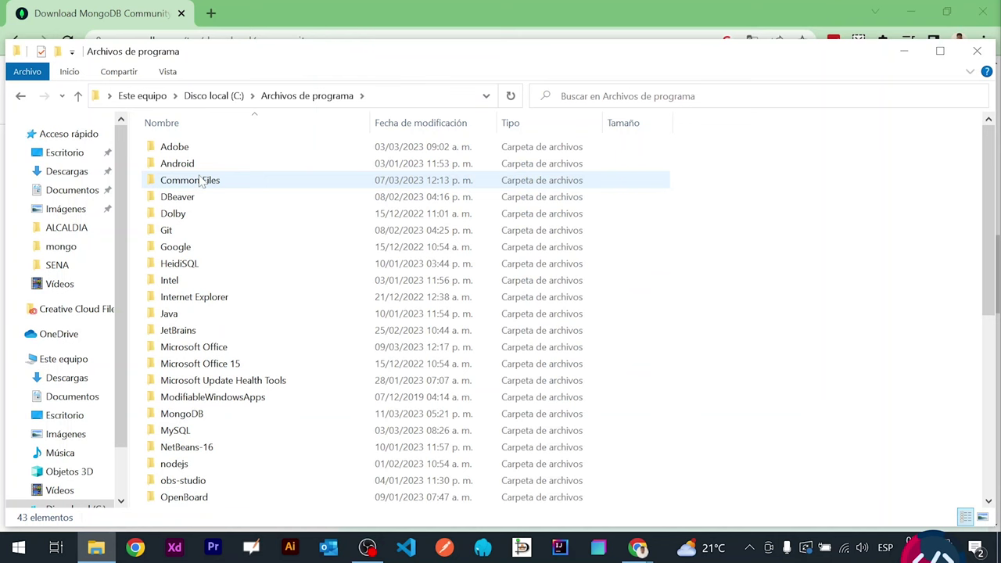
scroll(241, 352, down, 5)
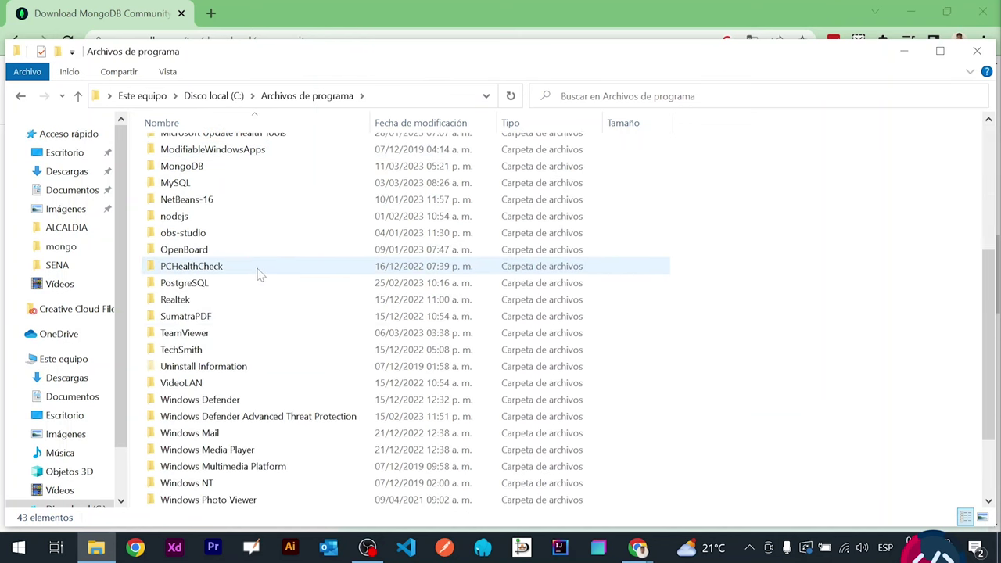
scroll(260, 274, up, 1)
click(188, 209)
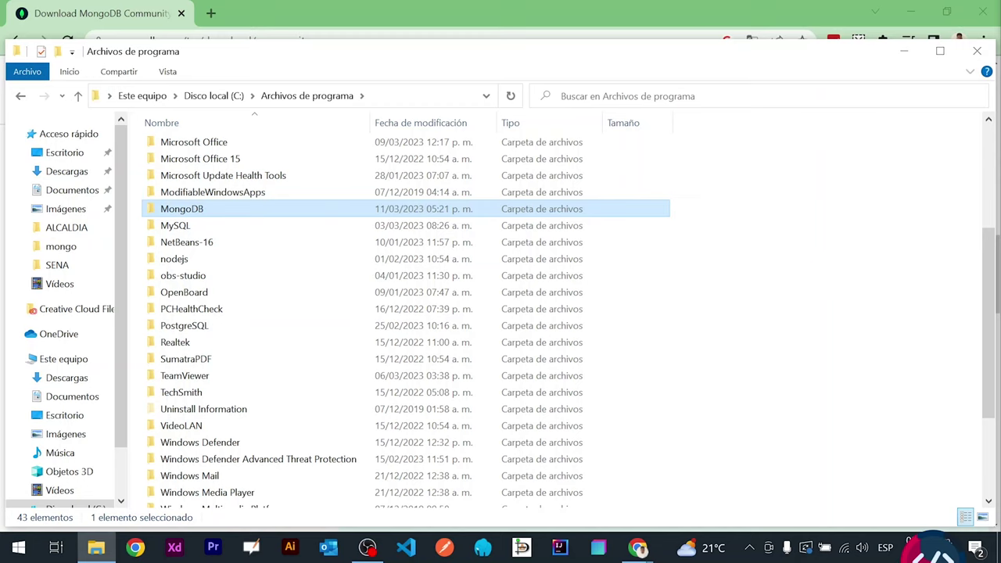
Open the MongoDB installation's Server\6.0\bin folder.
key(alt+Tab)
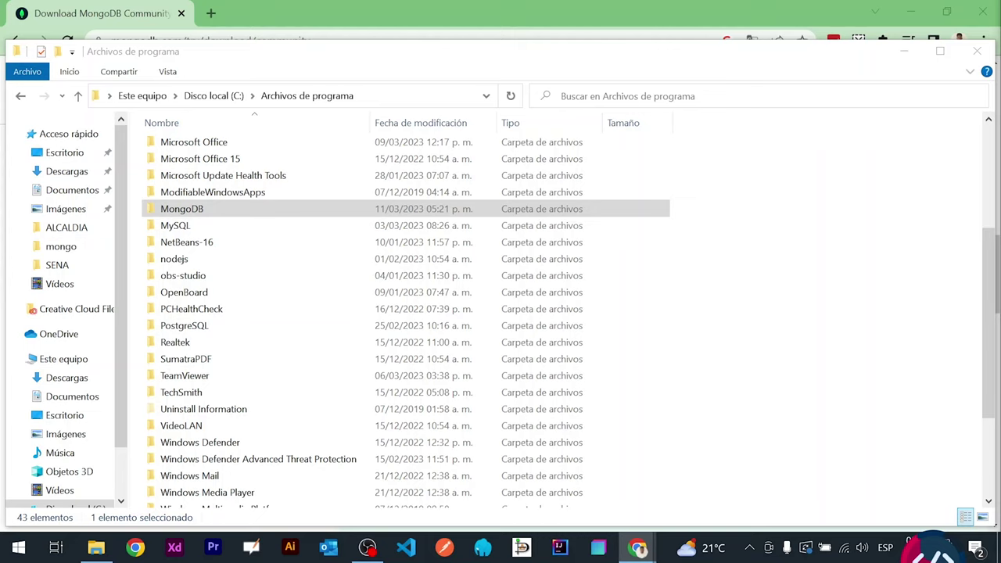
click(149, 211)
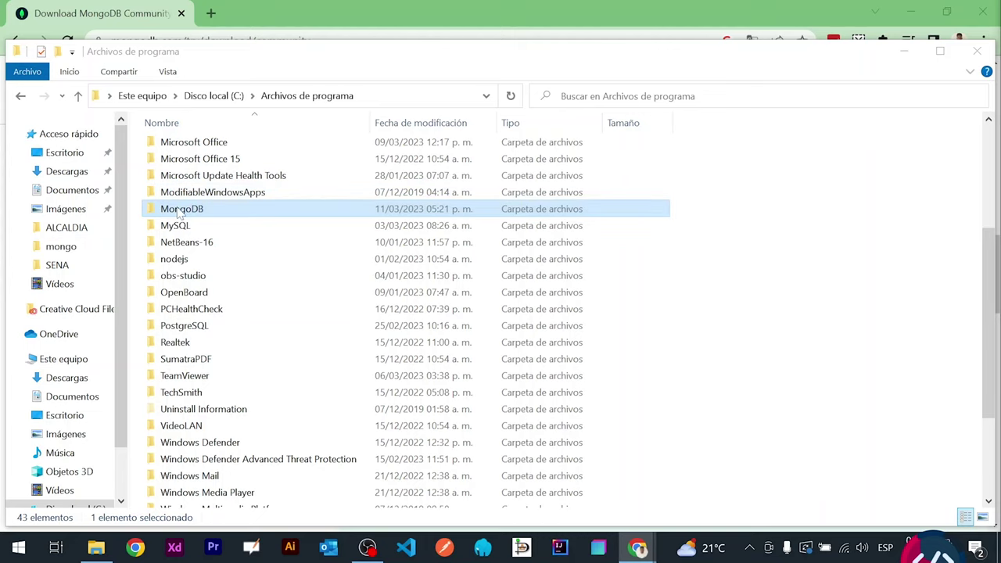
double_click(179, 211)
click(182, 153)
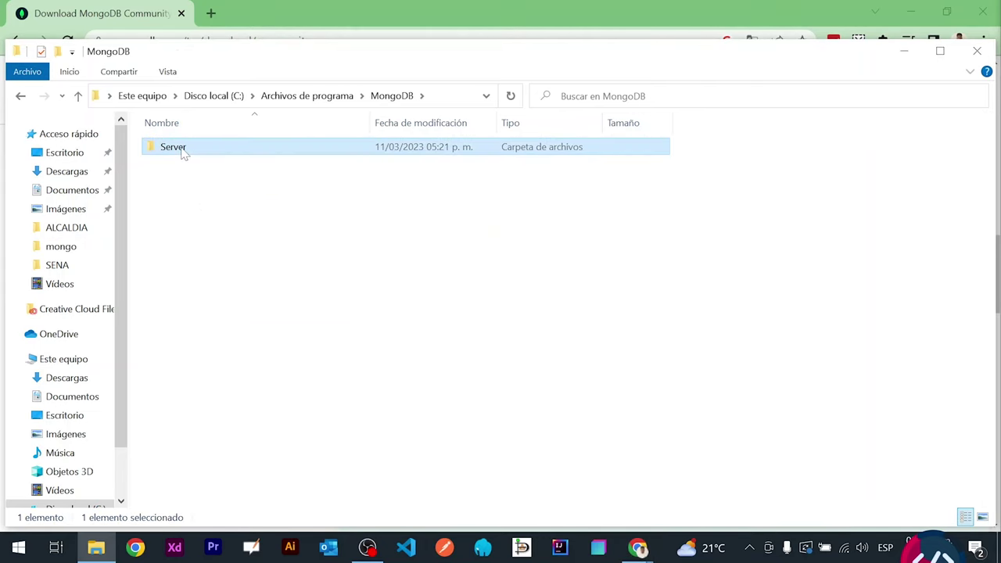
double_click(174, 147)
double_click(167, 150)
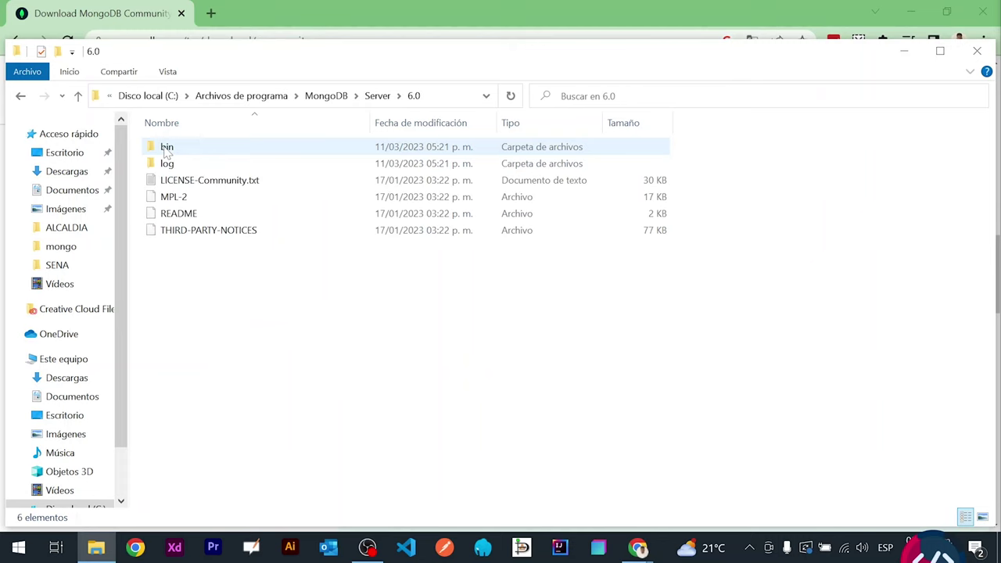
double_click(168, 149)
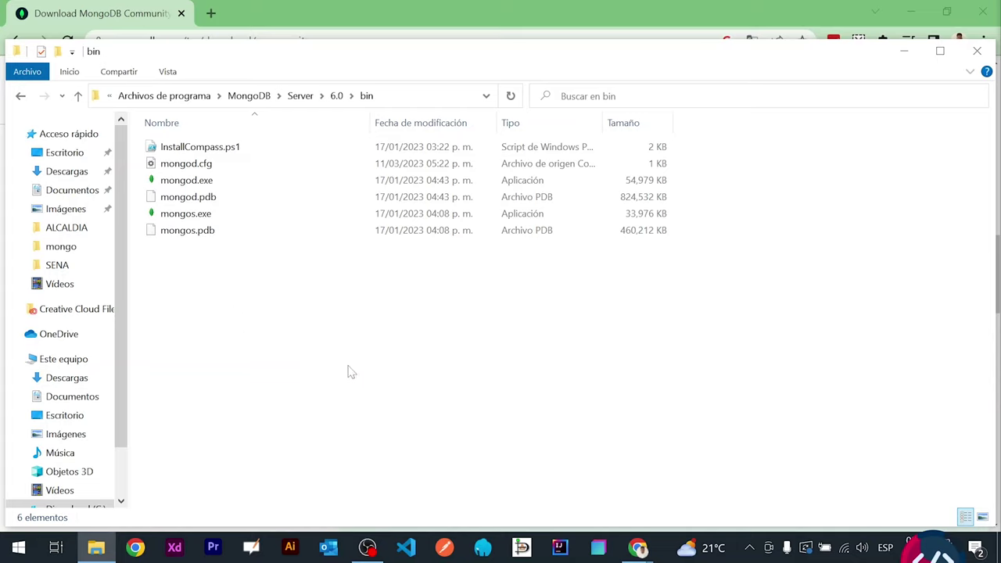
Open the Windows Task Manager and expand it to its detailed view.
right_click(663, 543)
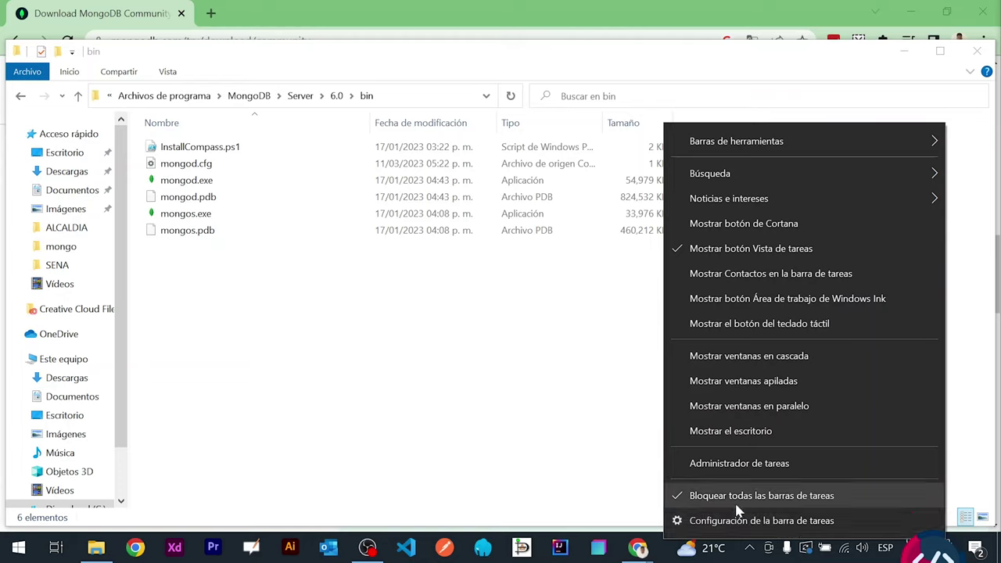
click(756, 467)
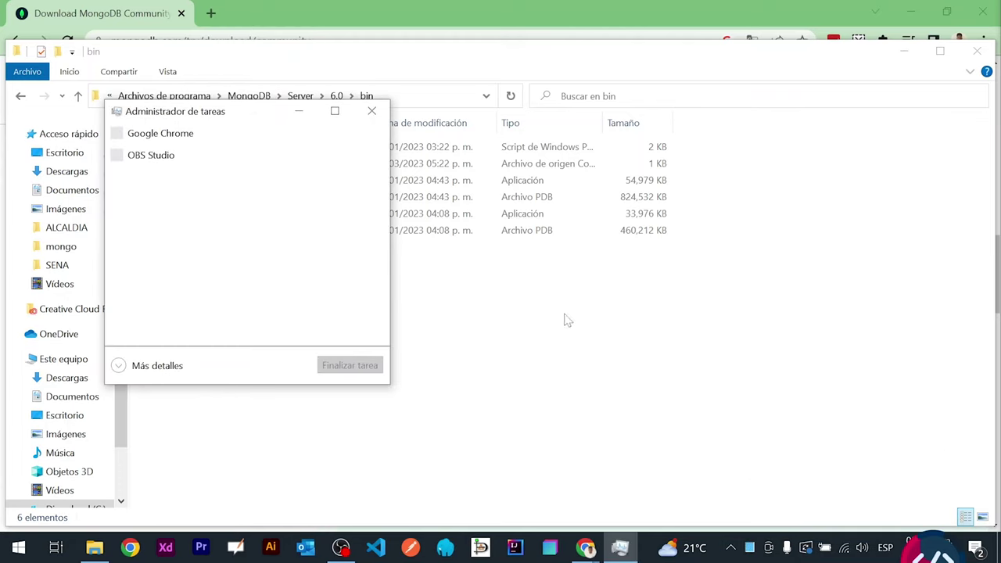
drag(259, 119, 362, 104)
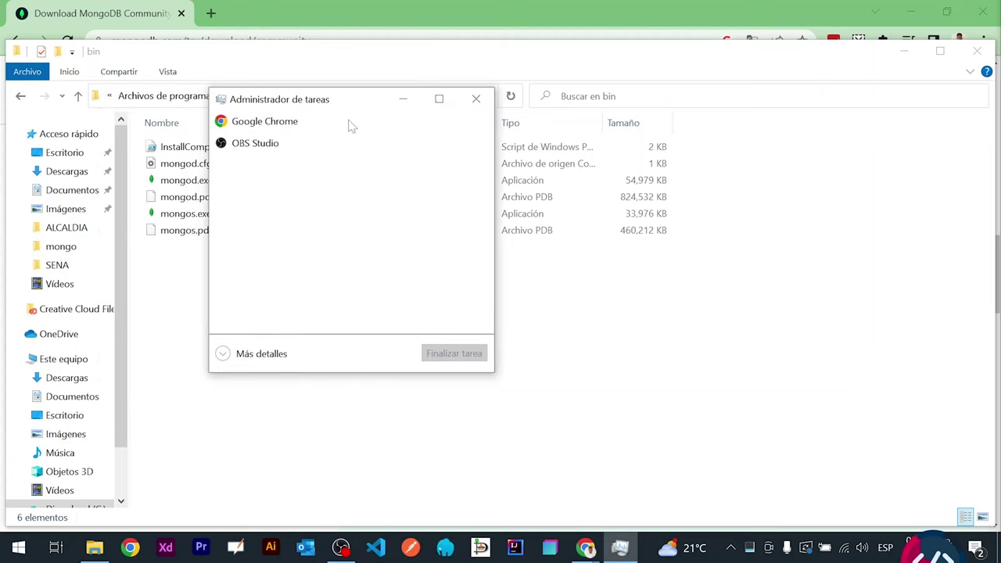
click(222, 355)
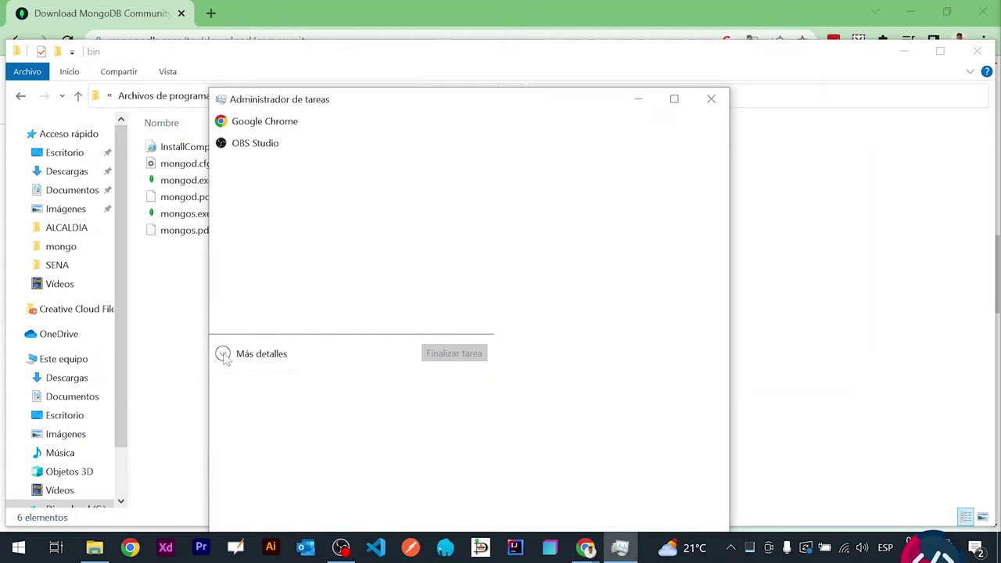
drag(395, 104, 386, 64)
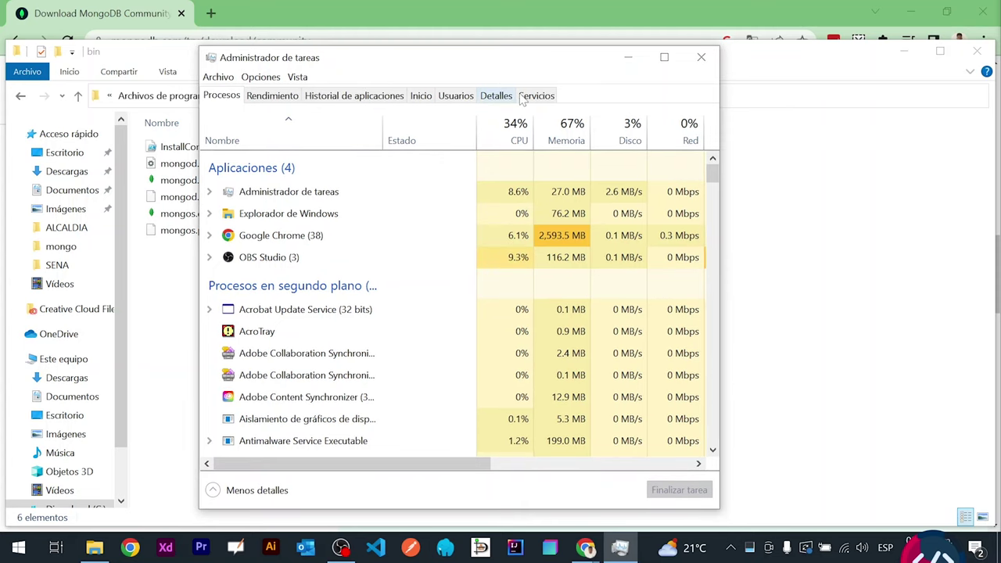
Find the MongoDB service in the Task Manager's list of services and stop it.
click(550, 100)
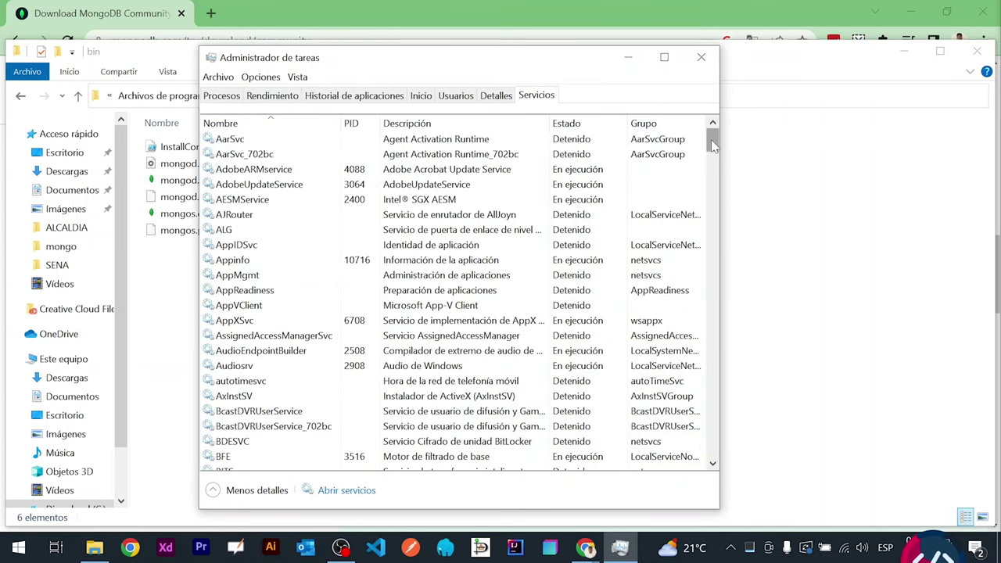
drag(712, 144, 708, 283)
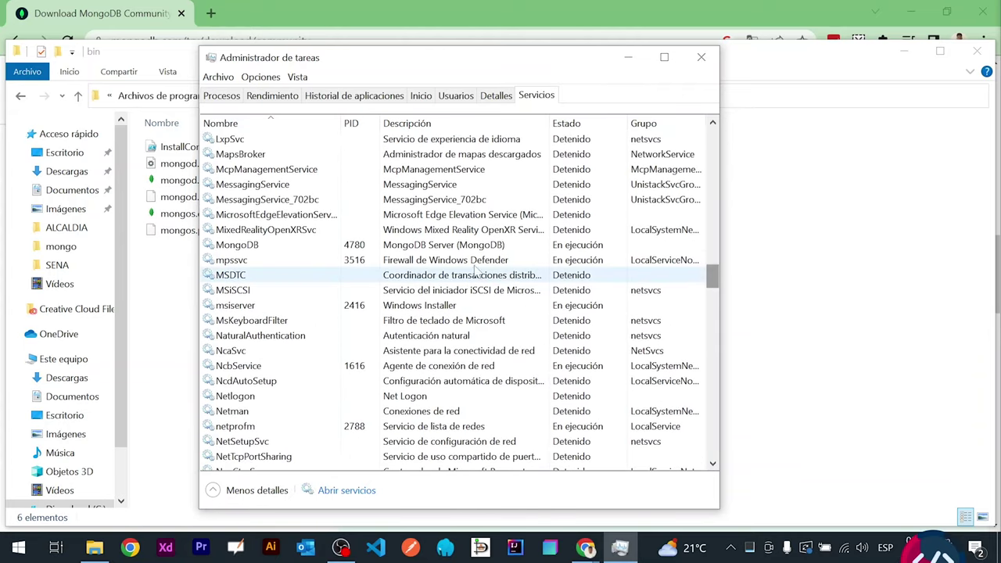
click(400, 249)
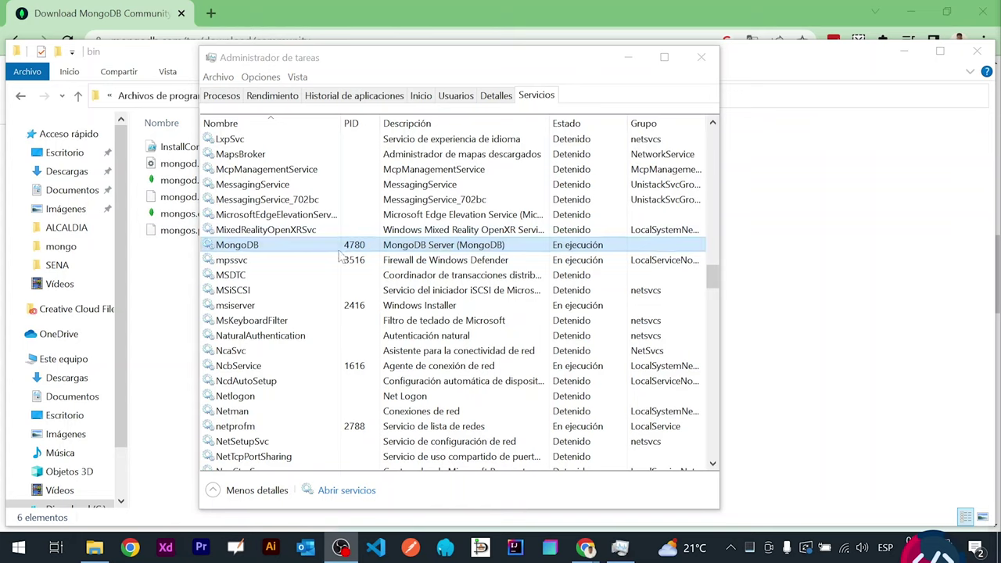
right_click(249, 247)
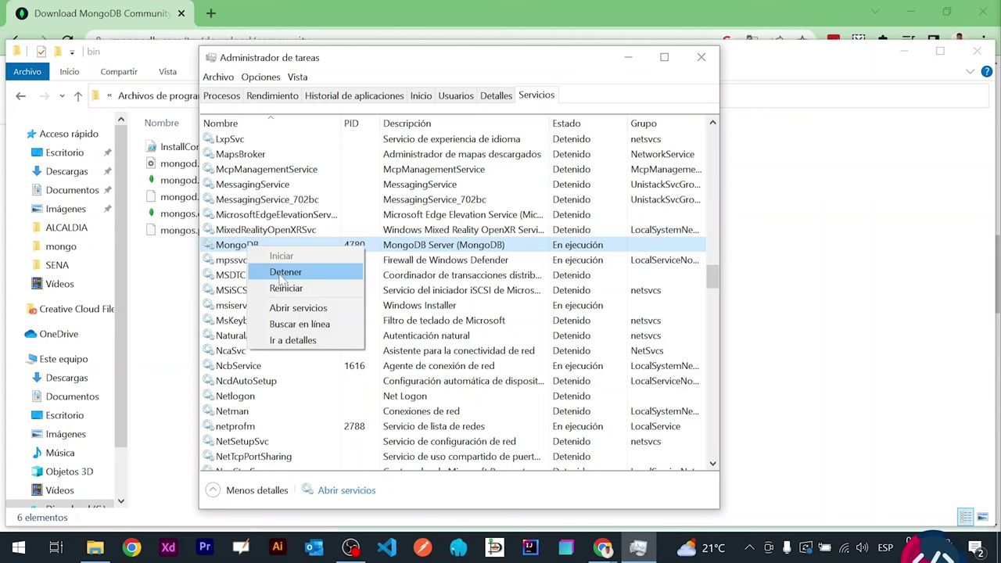
click(286, 272)
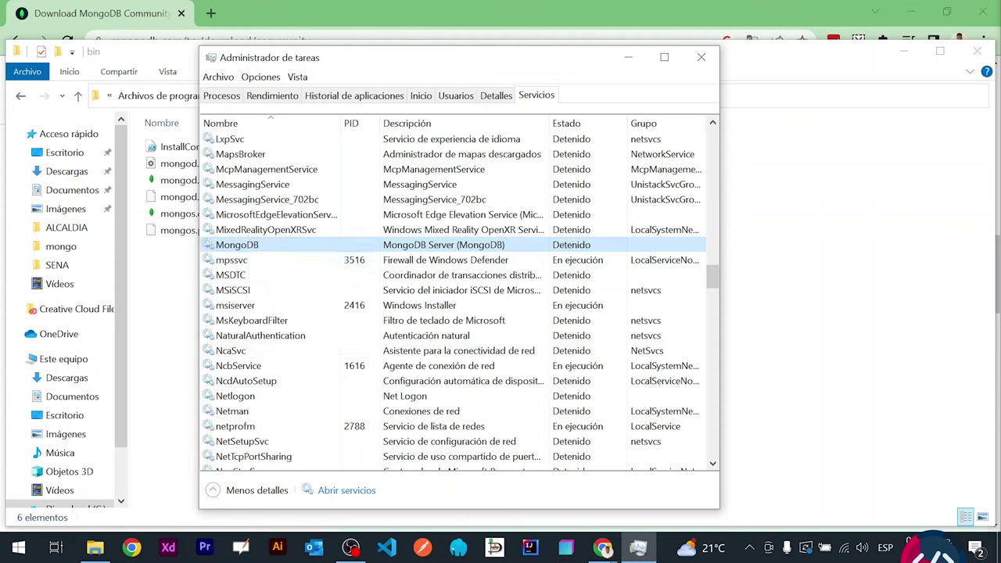
Run mongod.exe from the bin folder in File Explorer and copy the folder path C:\Program Files\MongoDB\Server\6.0\bin.
click(147, 367)
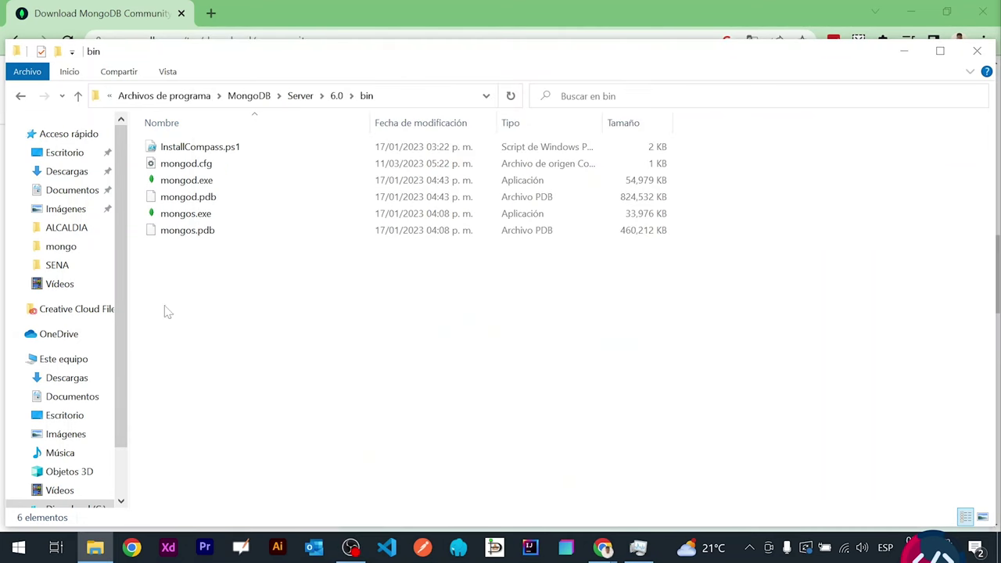
double_click(175, 182)
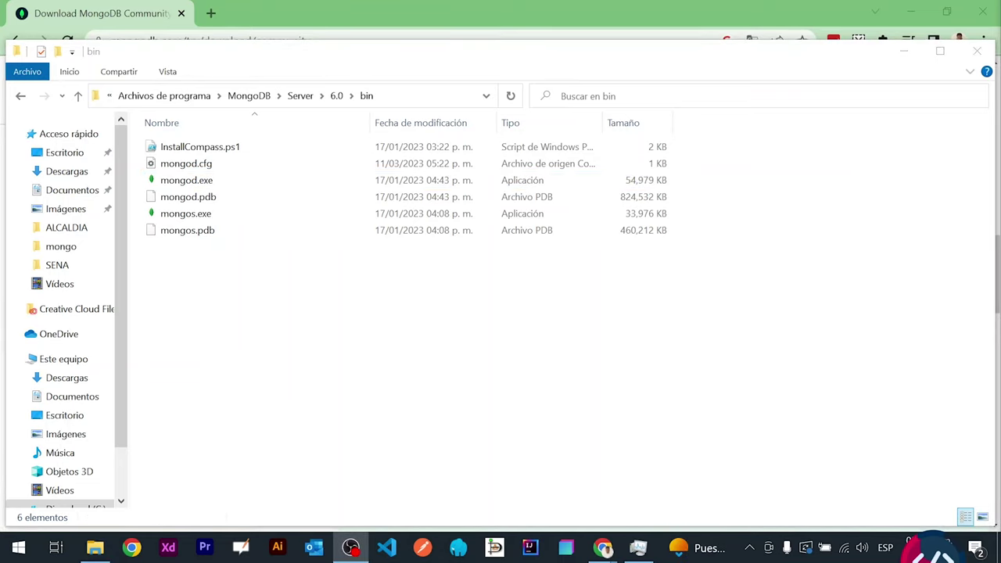
click(385, 98)
key(ctrl+c)
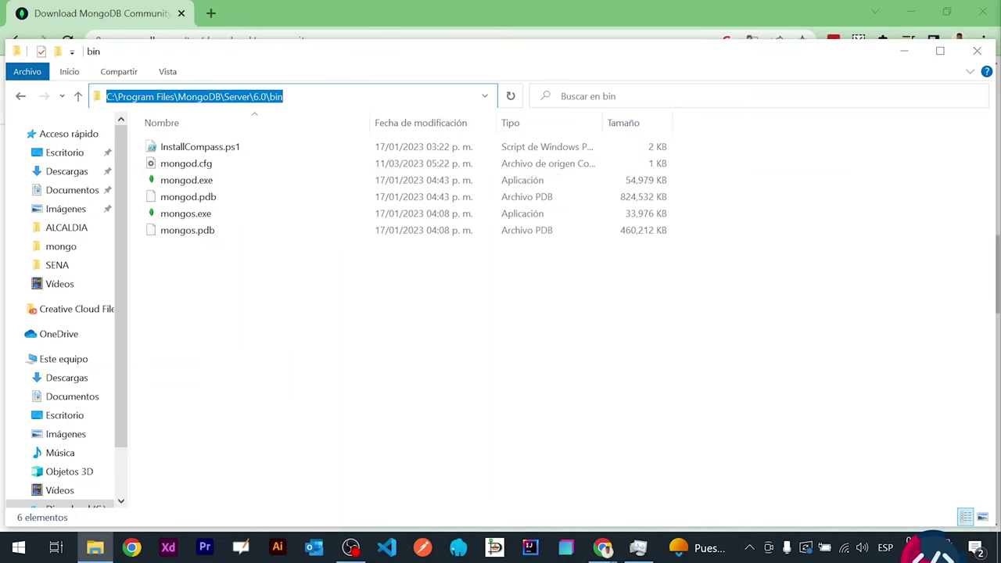
right_click(261, 92)
click(296, 138)
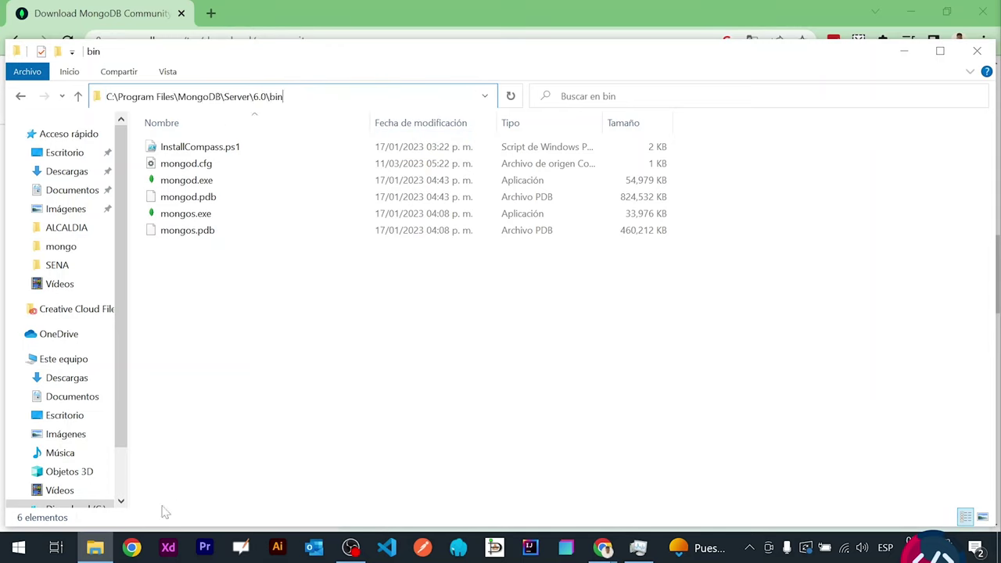
Search Windows for "entor" and open the environment variables window through the system properties.
click(25, 554)
text(ento)
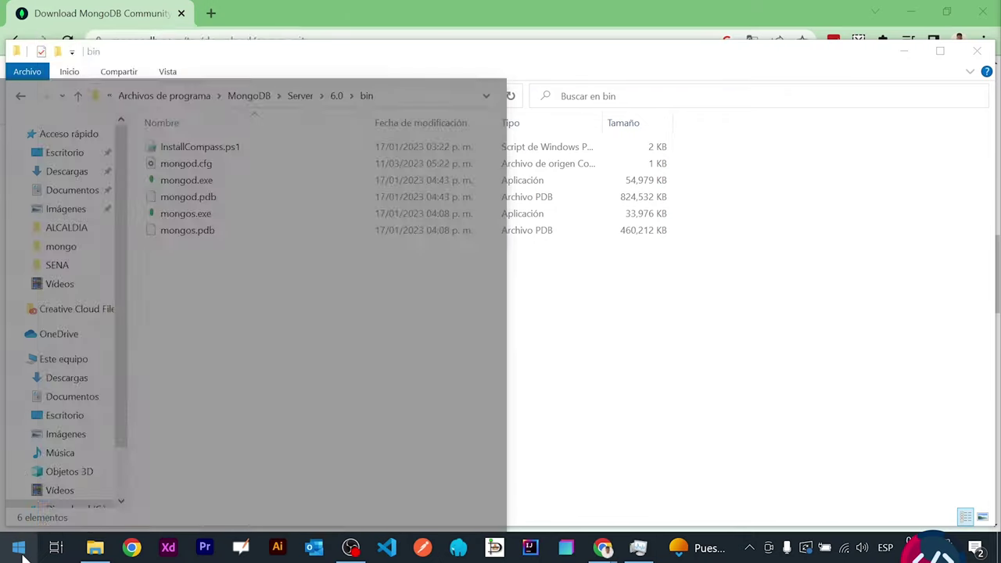
text(r)
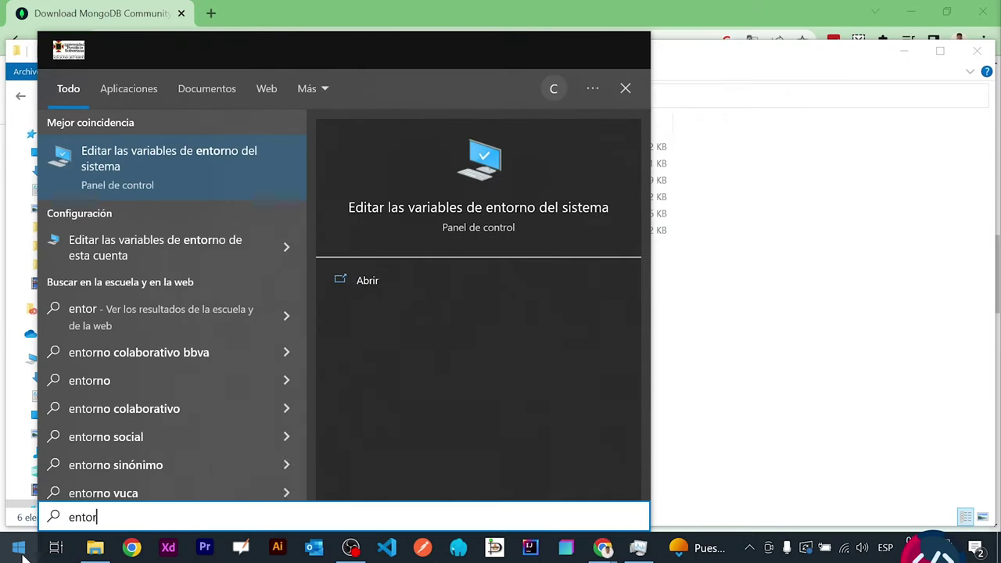
click(165, 182)
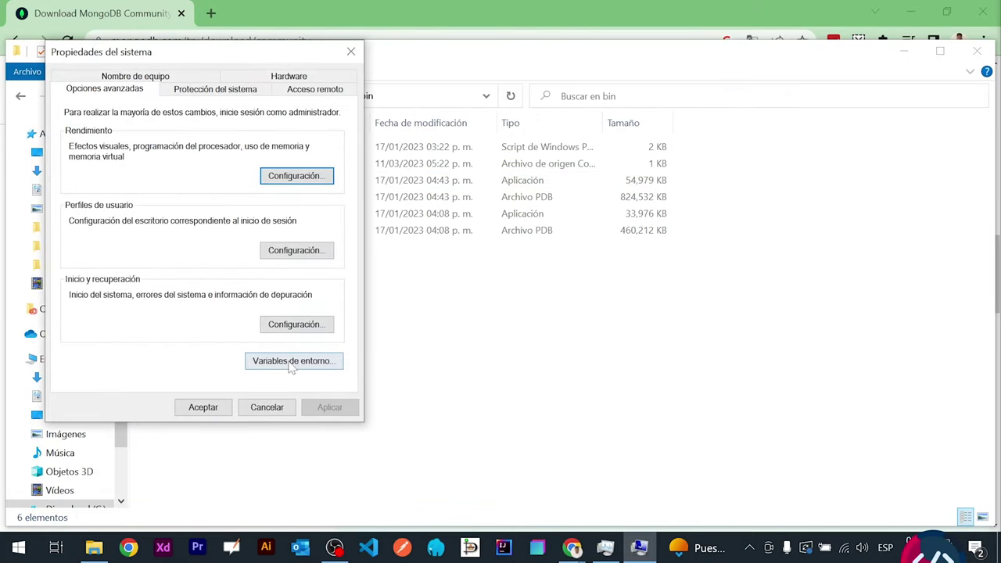
click(291, 362)
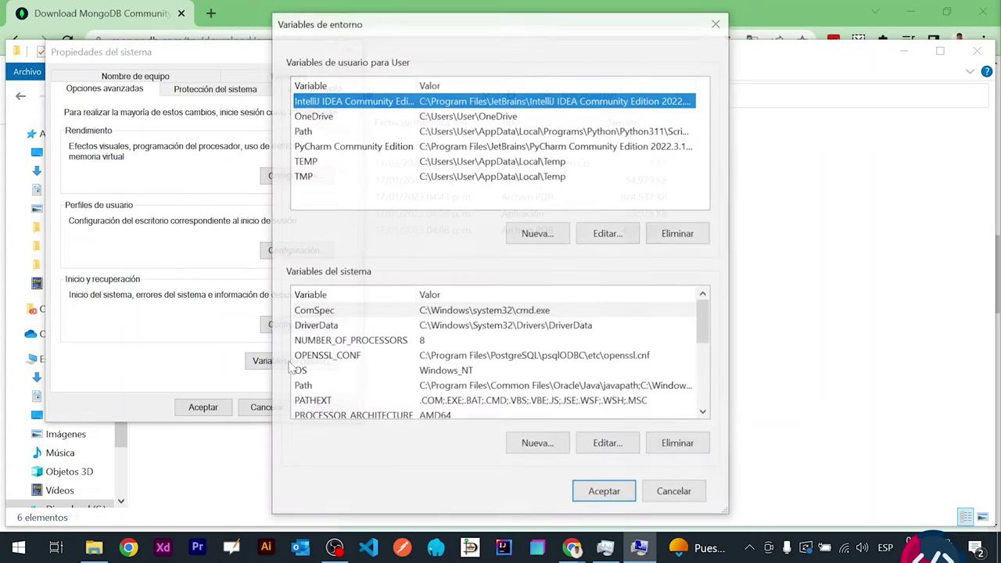
Add C:\Program Files\MongoDB\Server\6.0\bin as a new entry in the user's Path variable and accept the edit.
click(319, 132)
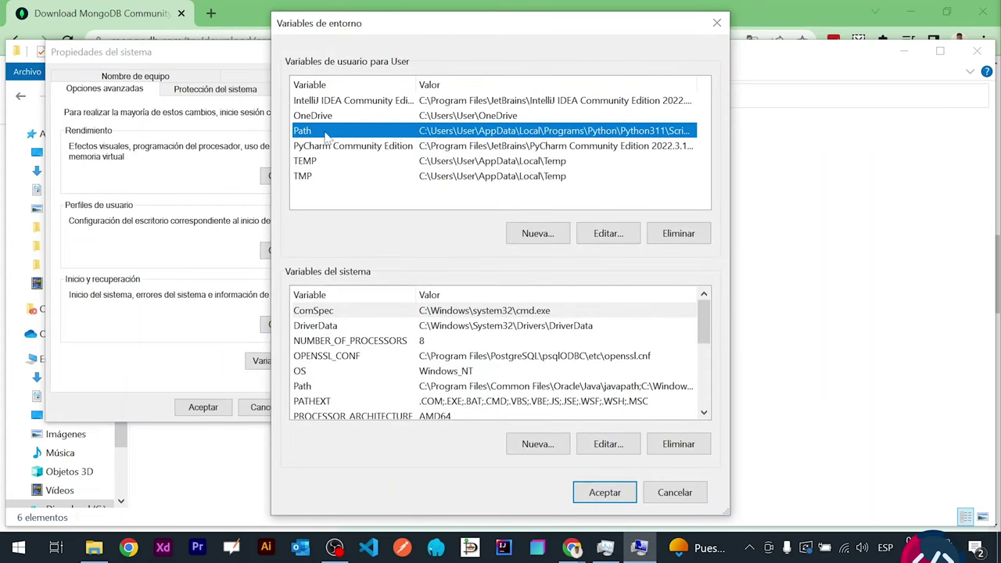
click(607, 234)
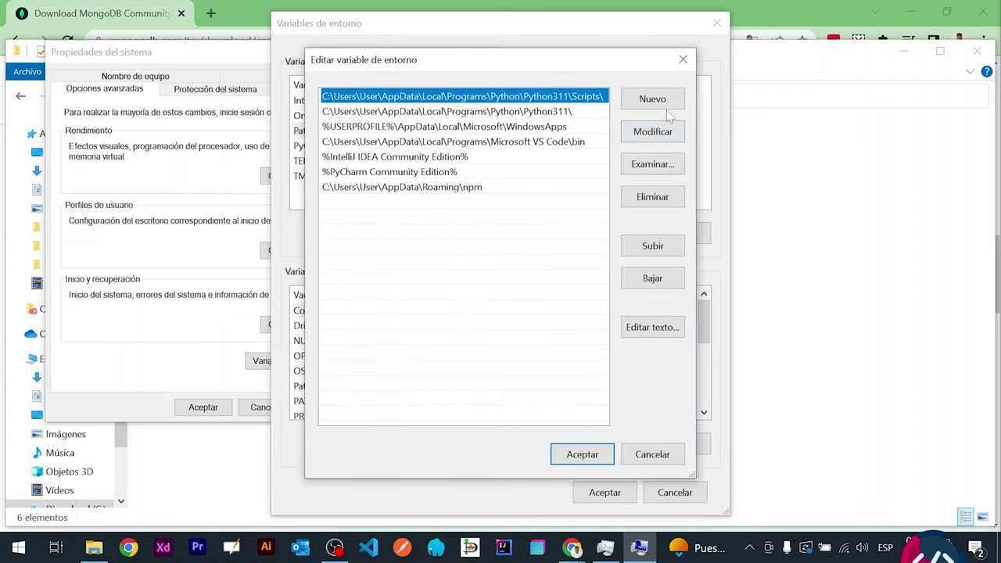
click(409, 208)
double_click(387, 205)
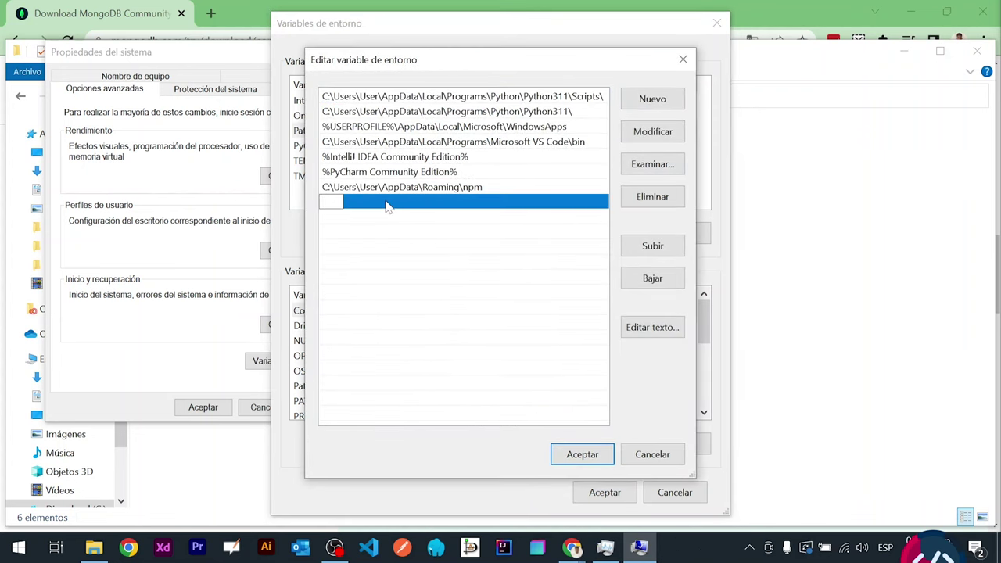
key(ctrl+v)
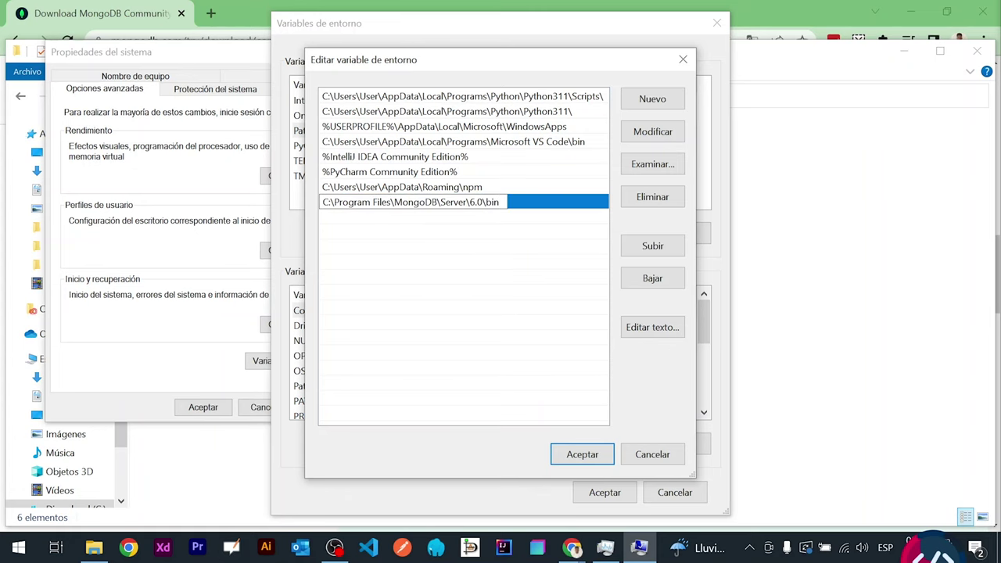
click(583, 454)
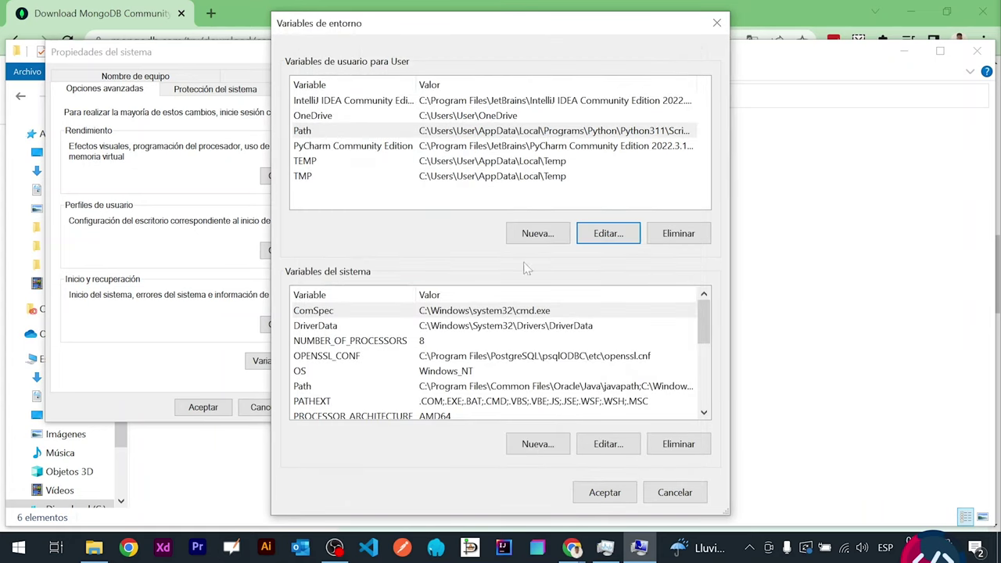
Accept the environment variables and system properties windows to save the Path change, and open the Command Prompt.
click(594, 488)
click(183, 408)
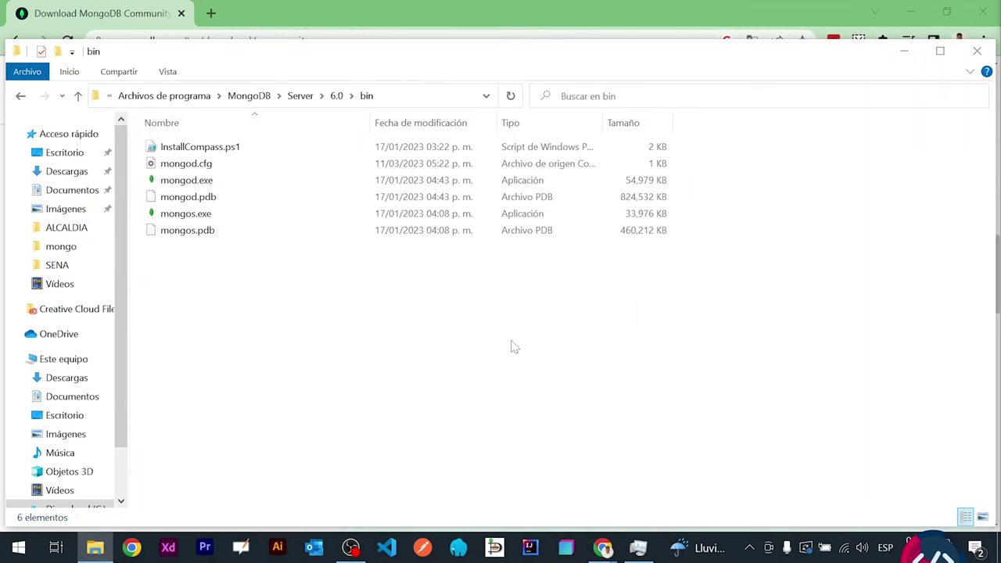
click(19, 549)
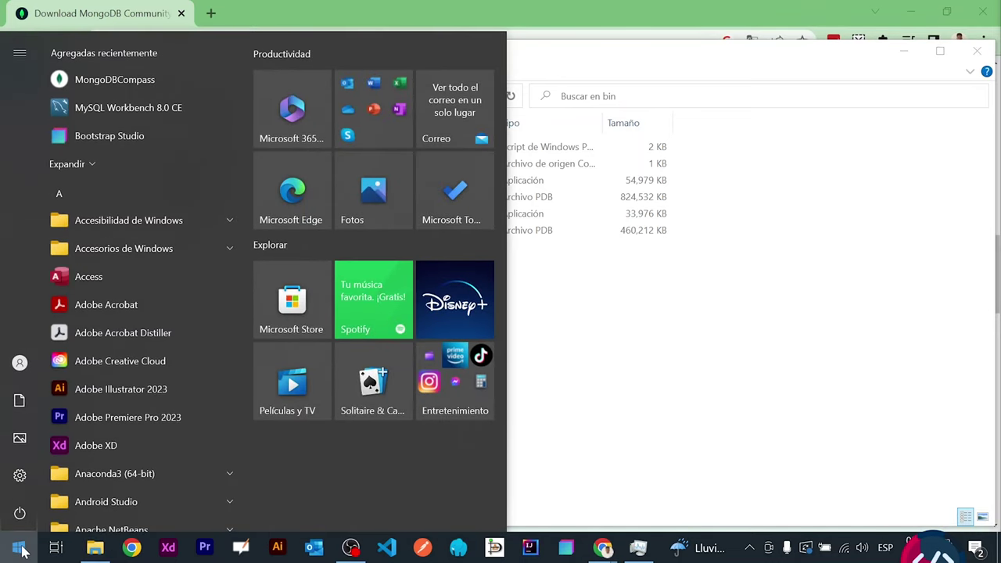
text(cmd)
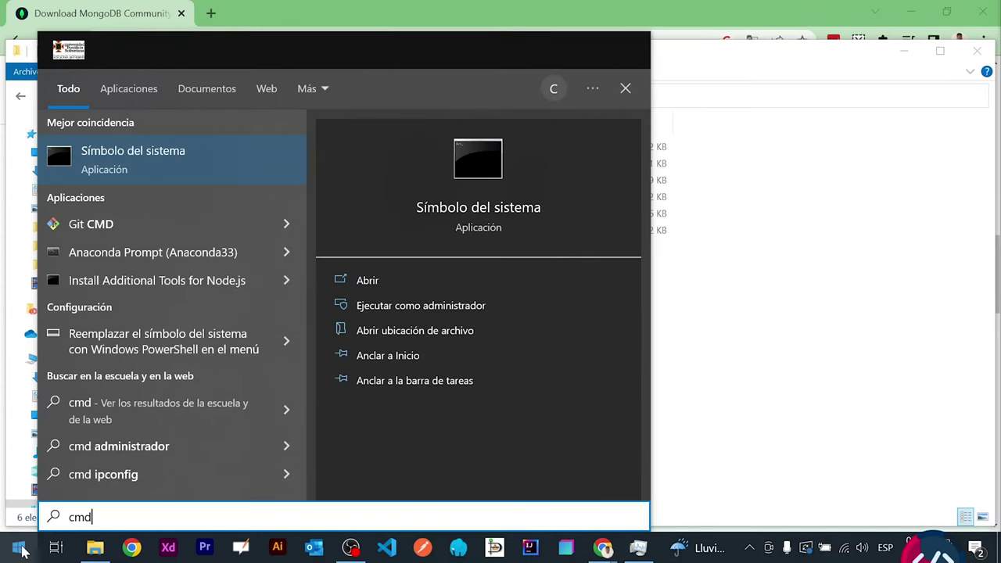
key(Return)
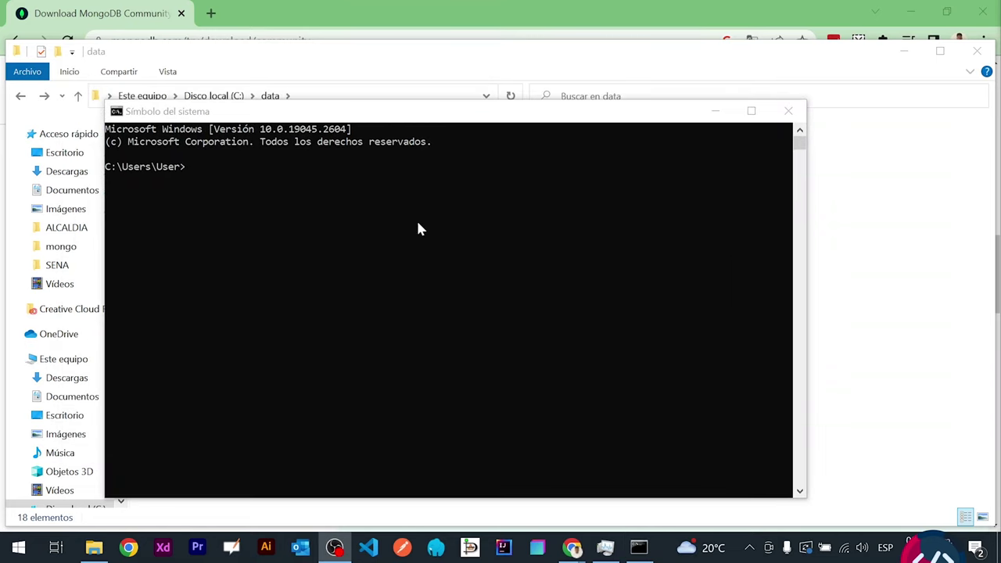
Try to start the MongoDB server by running mongod in the Command Prompt.
click(418, 228)
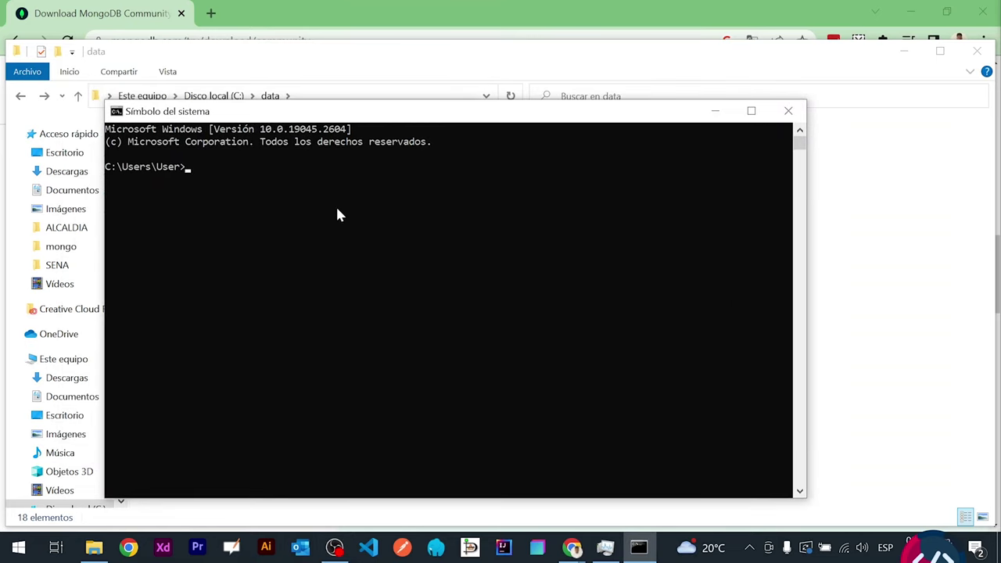
text(mongod)
key(Return)
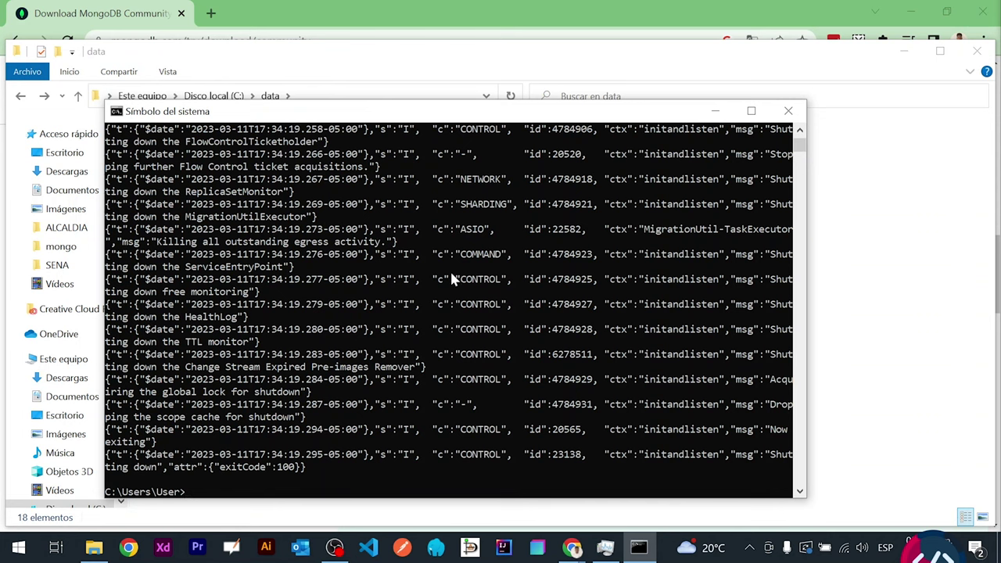
Stop the MongoDB service in the Task Manager's list of services and return to the Command Prompt.
click(606, 547)
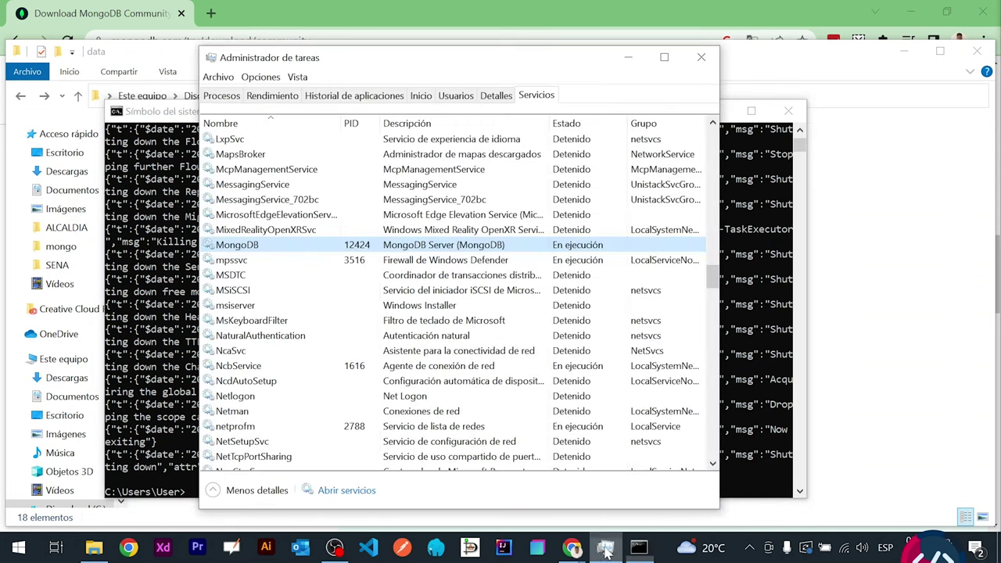
right_click(453, 247)
click(492, 268)
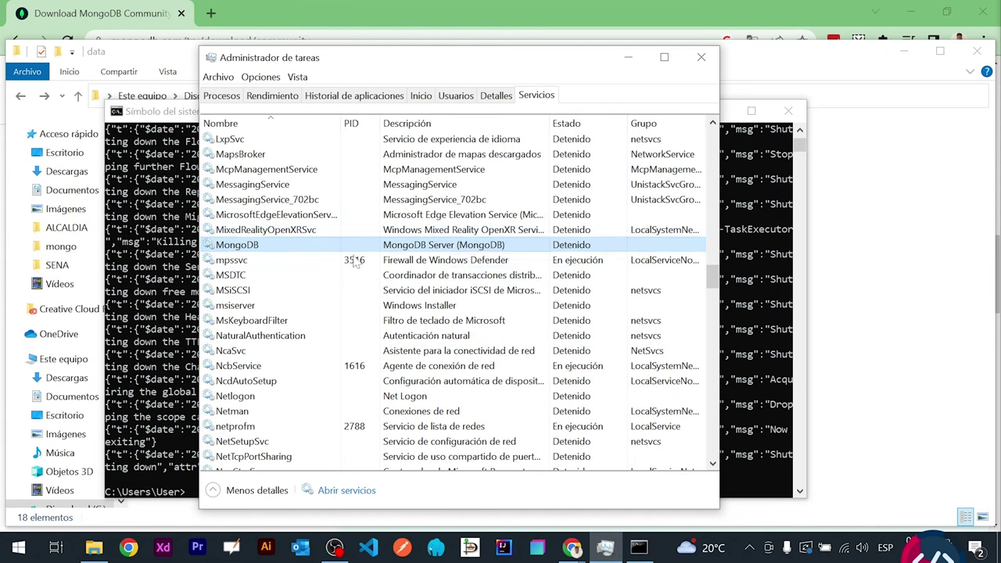
click(759, 283)
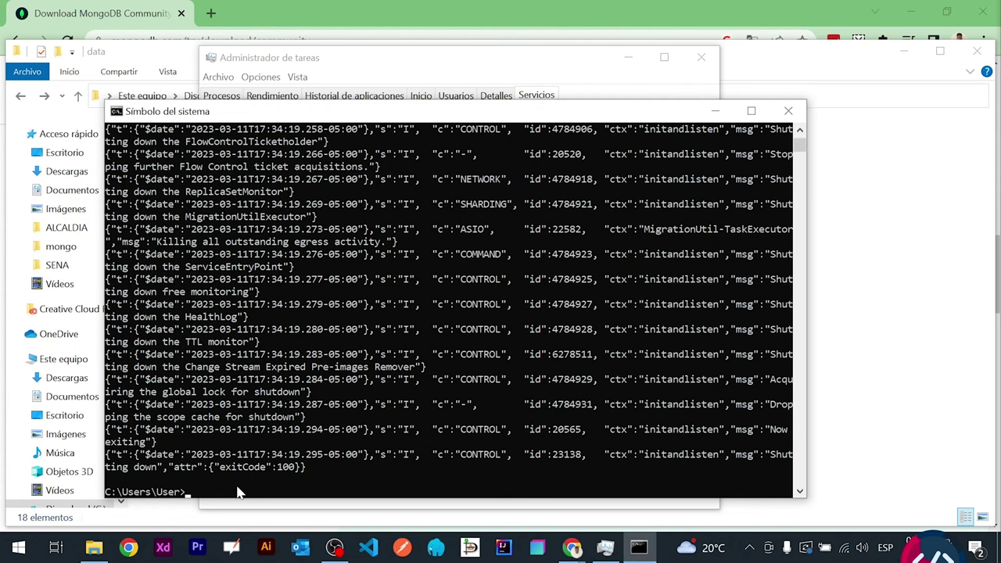
scroll(239, 489, down, 1)
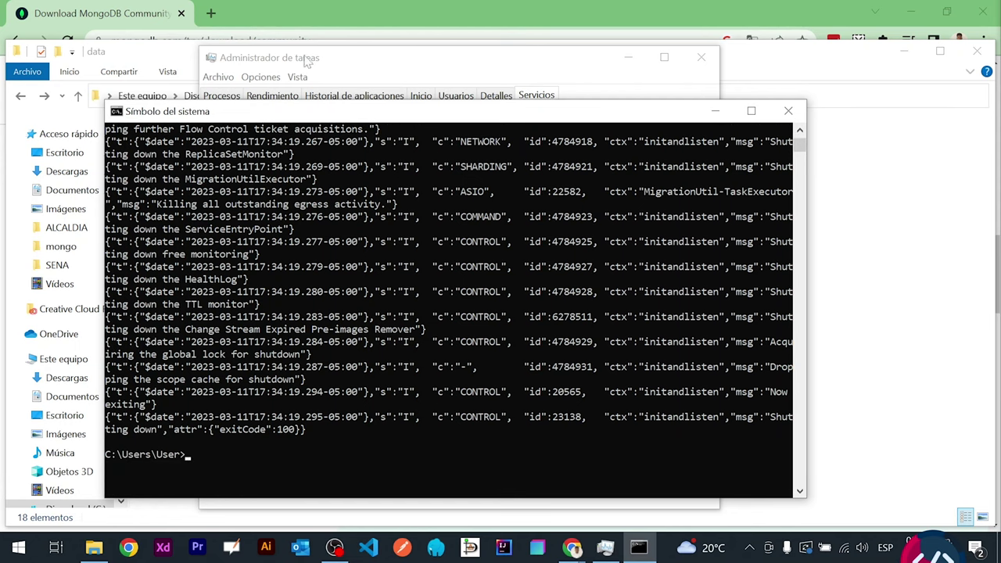
Create a folder named db inside C:\data in File Explorer, look inside it and return to the data folder.
click(165, 60)
click(208, 96)
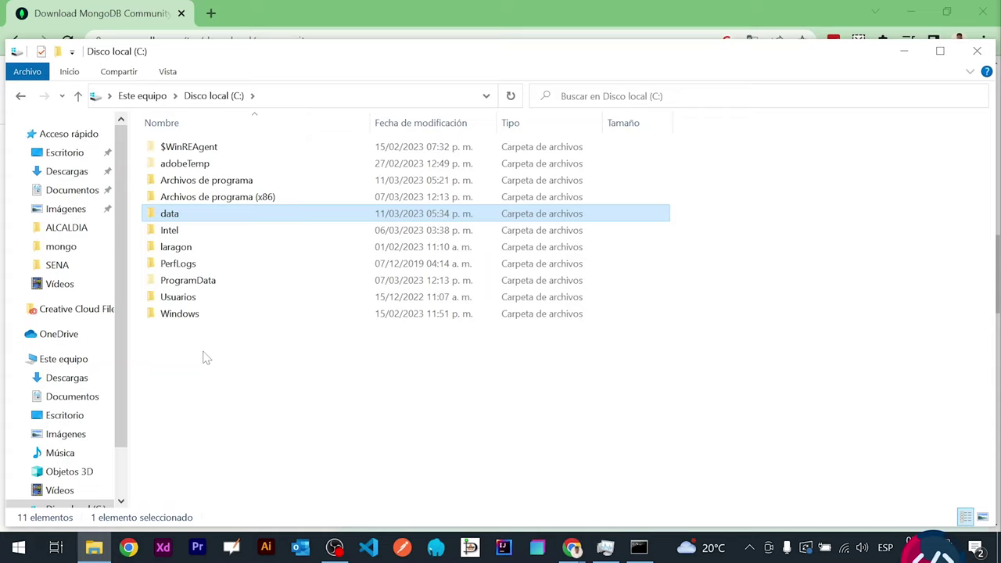
double_click(172, 214)
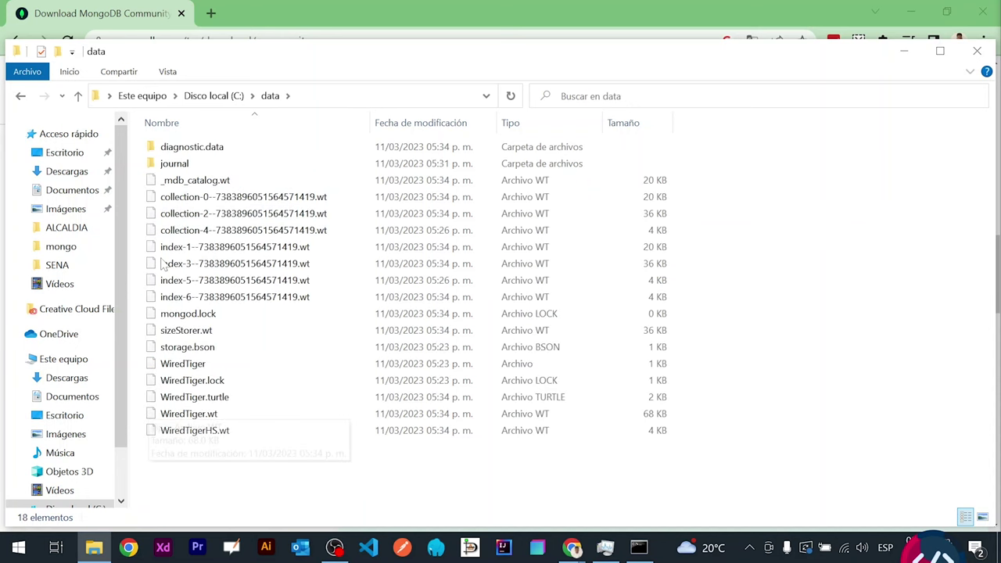
click(58, 51)
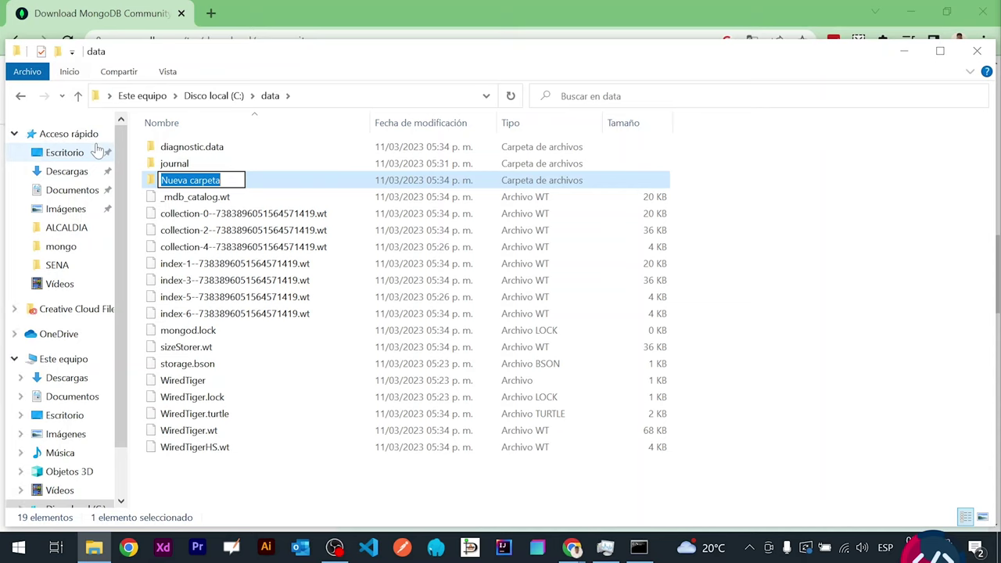
text(db)
key(Return)
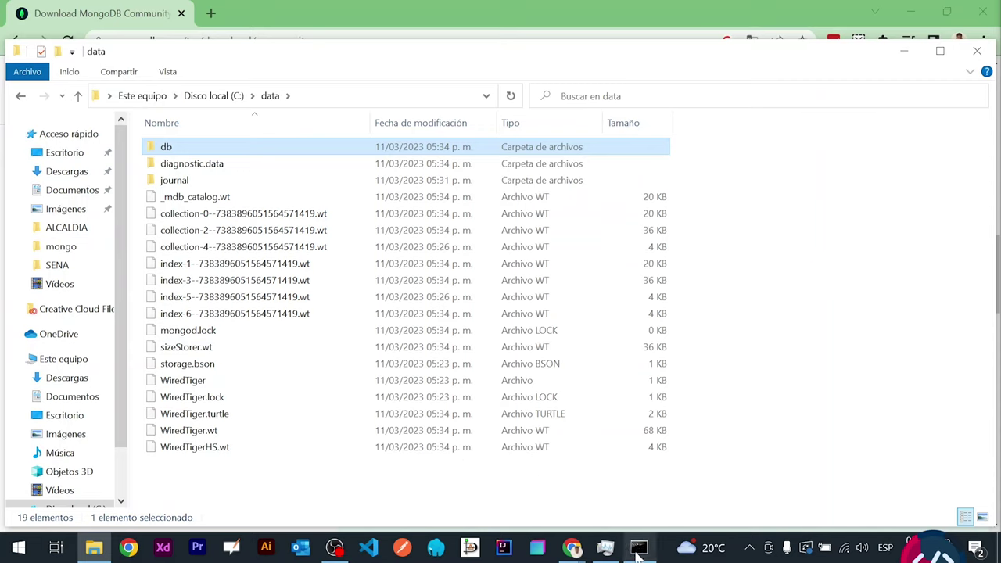
mouse_move(639, 551)
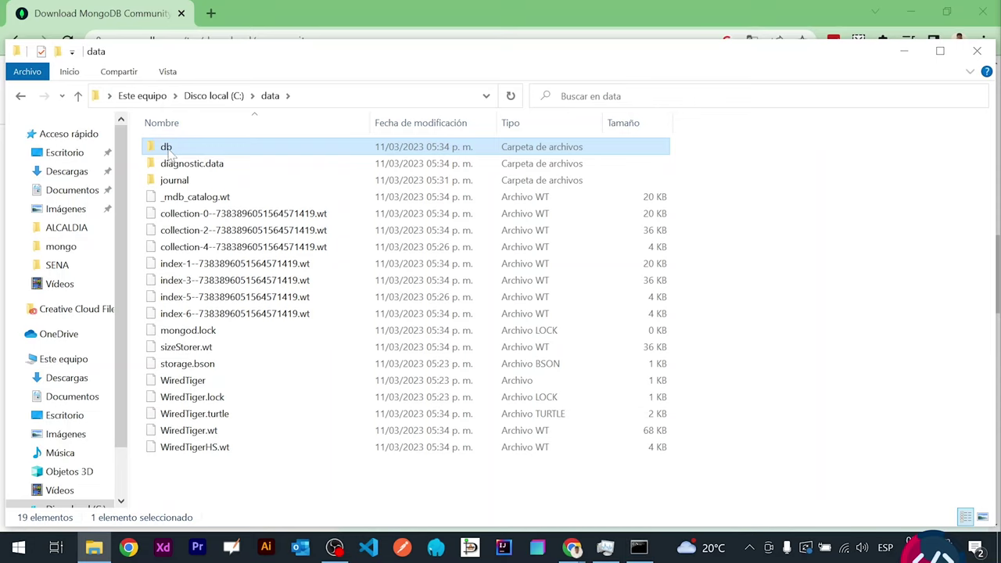
double_click(174, 150)
click(21, 96)
Switch to the Command Prompt and run mongod again with the new db folder in place.
click(638, 548)
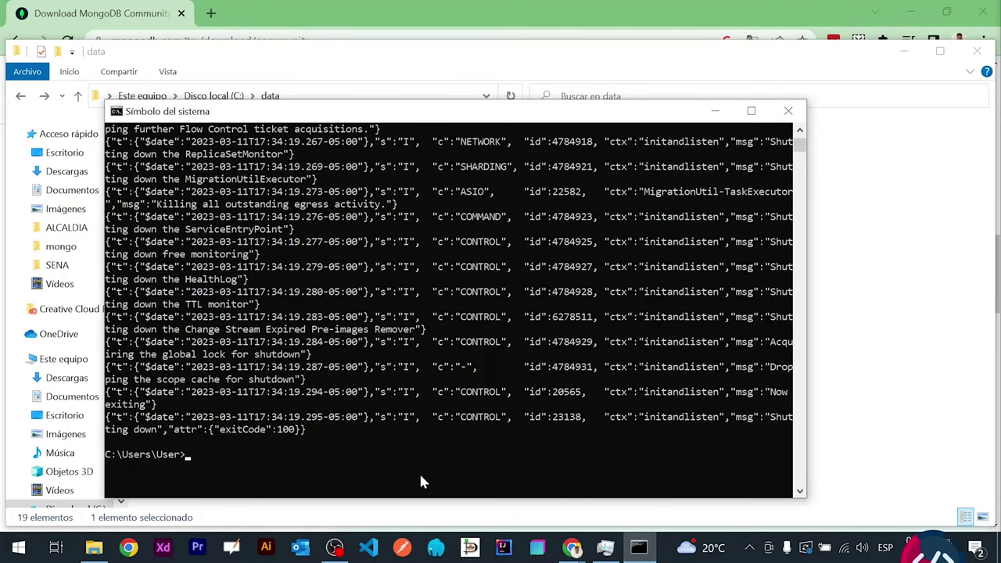
text(mongod)
key(Return)
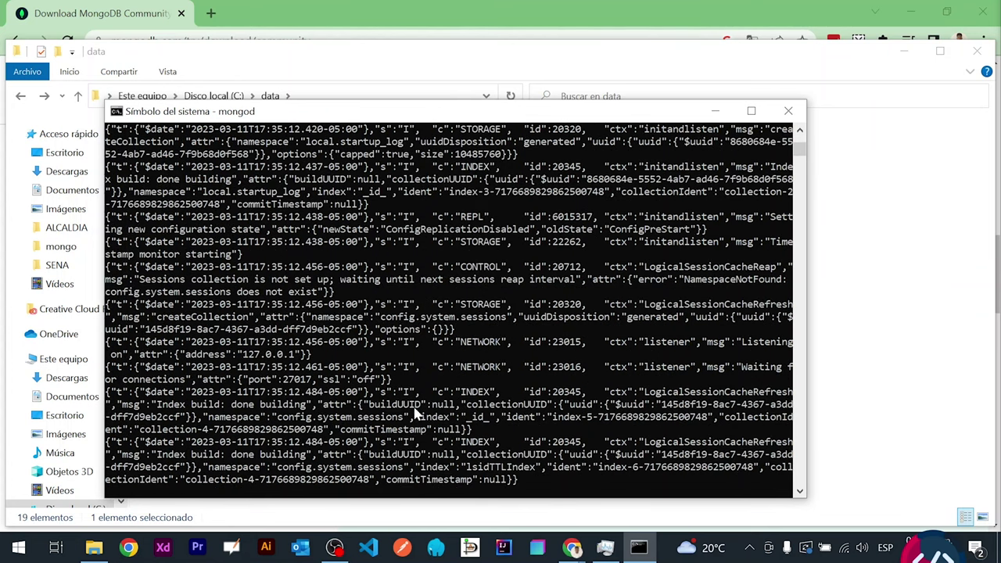
Check the MongoDB service's state in the Task Manager and examine the contents of C:\data\db in File Explorer.
click(605, 547)
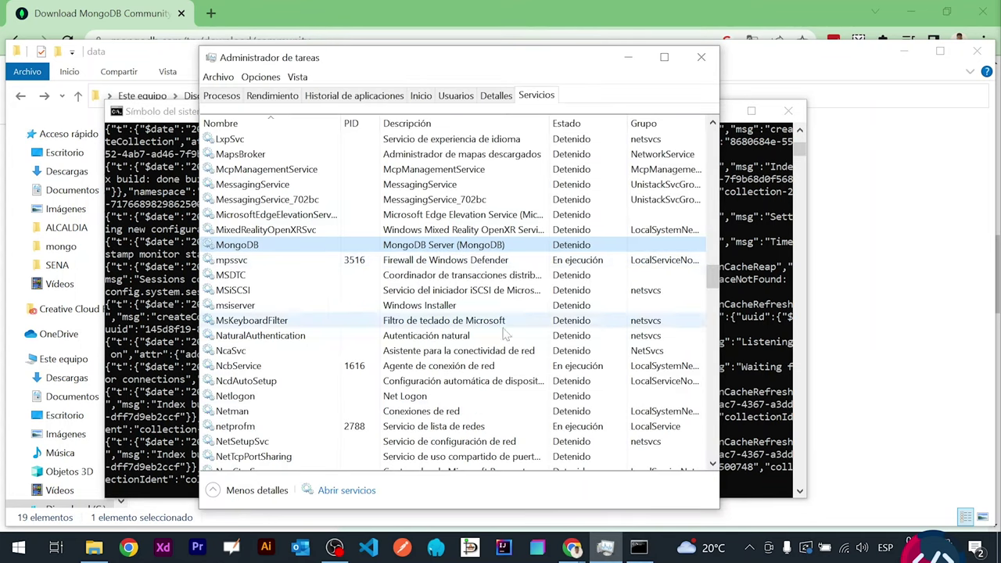
click(773, 468)
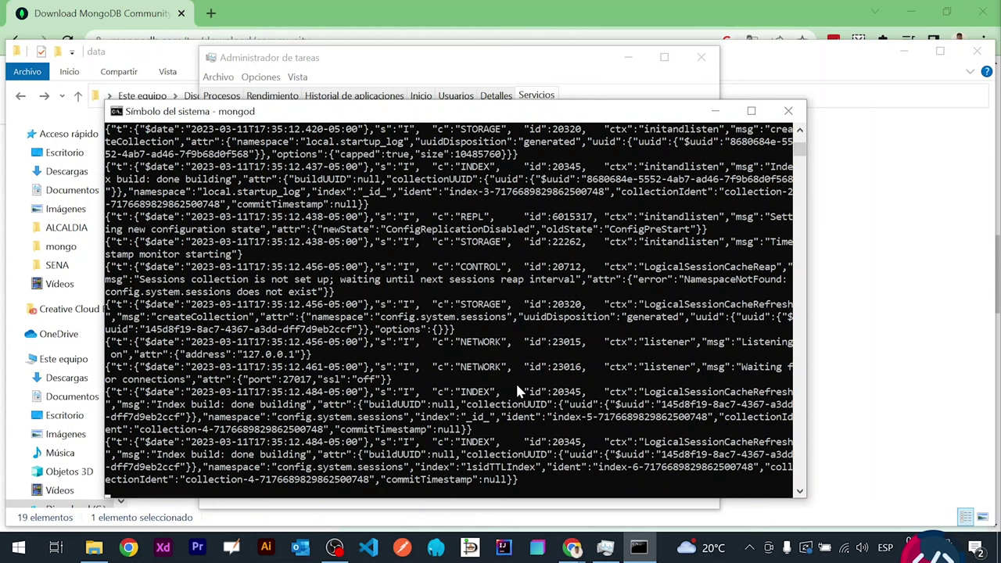
click(852, 297)
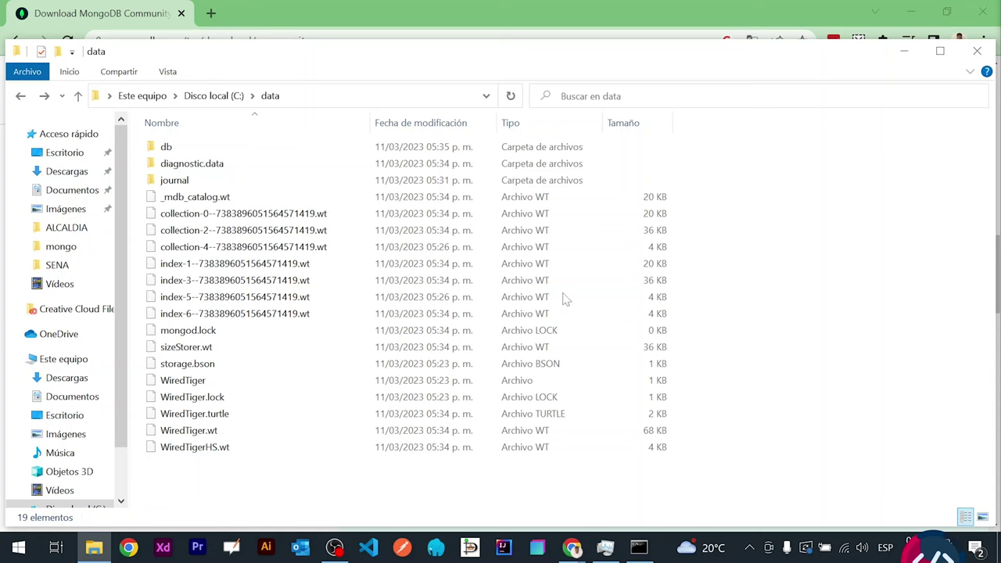
double_click(166, 147)
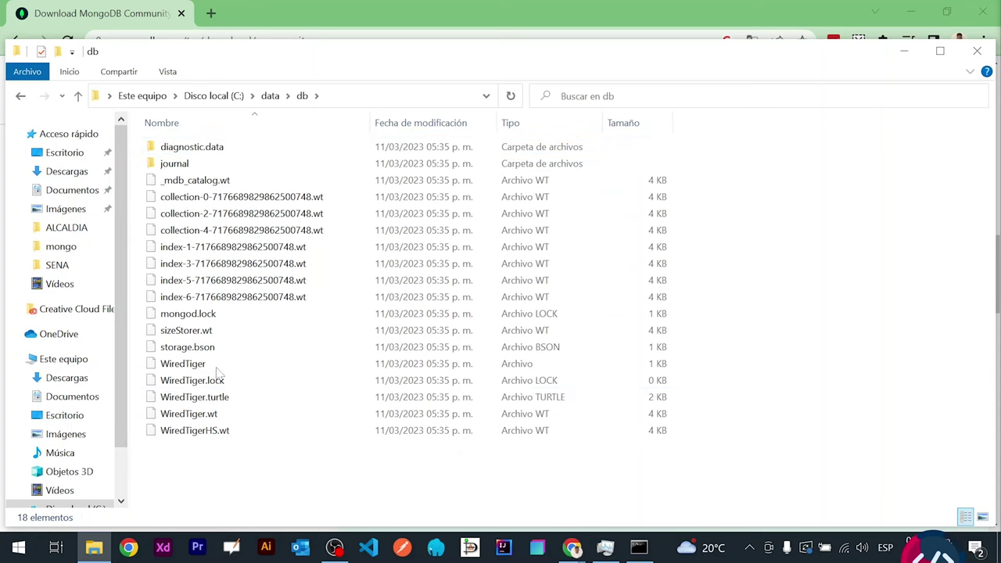
Open MongoDB Compass and connect to mongodb://localhost:27017.
click(18, 548)
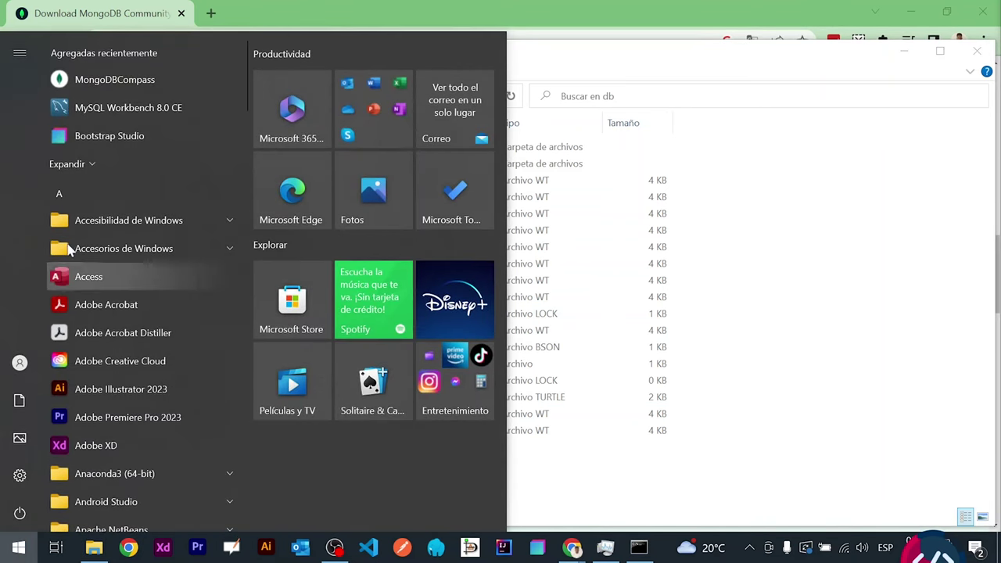
click(63, 81)
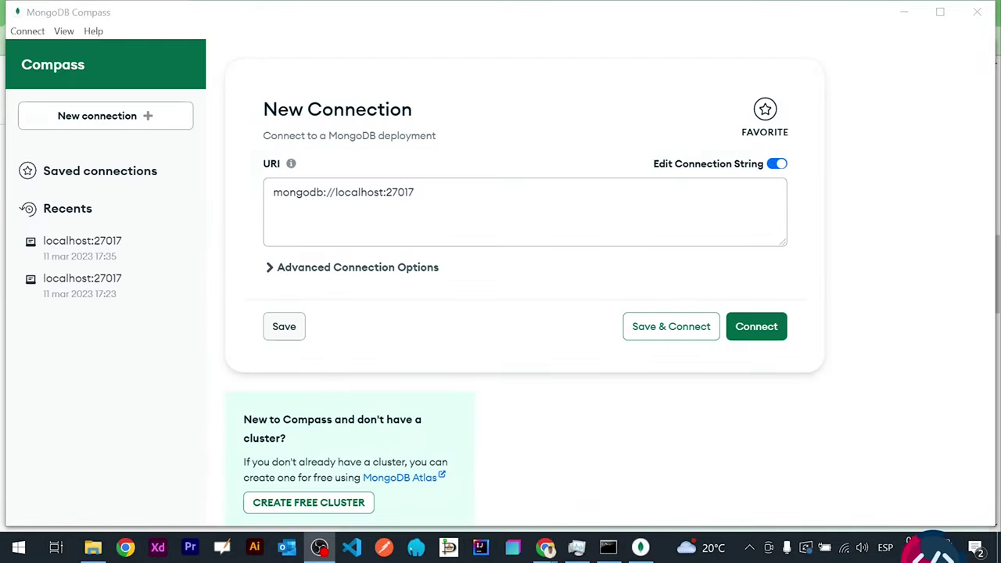
click(764, 332)
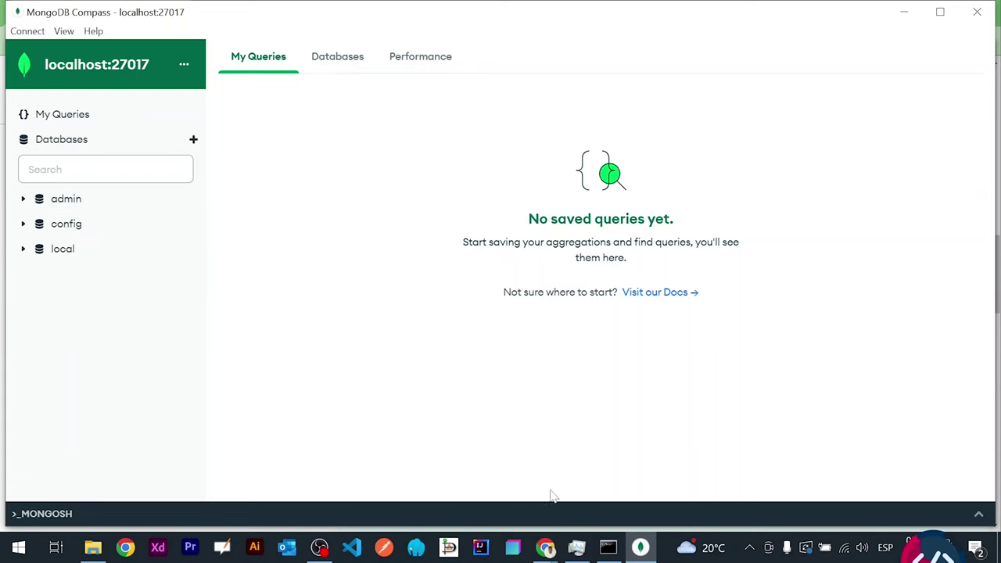
Switch to the Task Manager and start the MongoDB service.
click(577, 547)
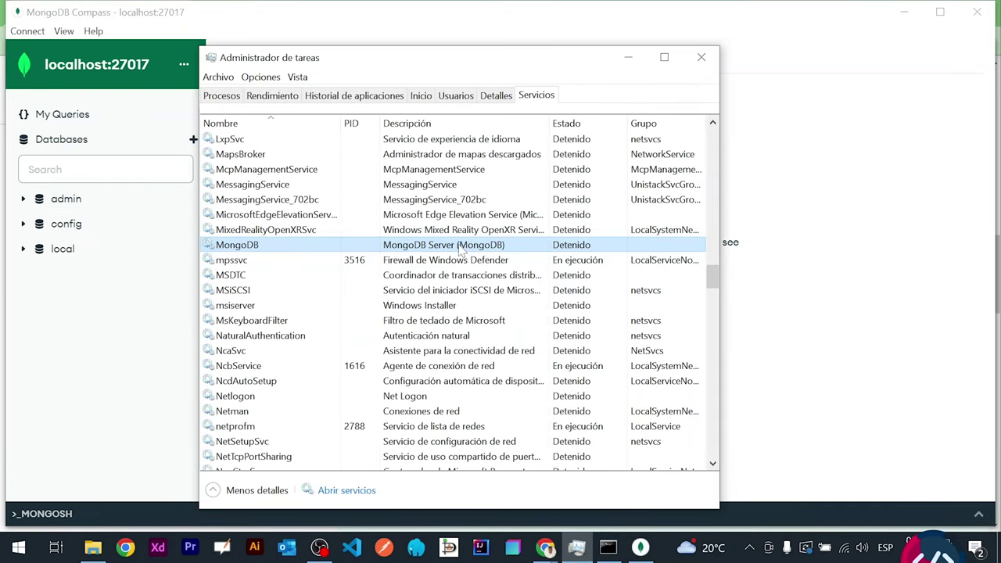
right_click(442, 248)
click(473, 252)
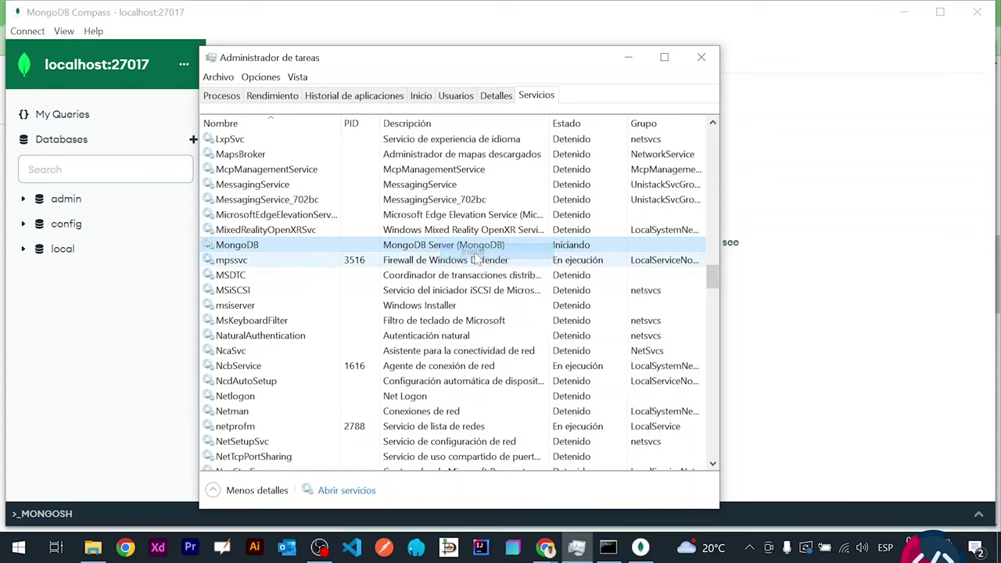